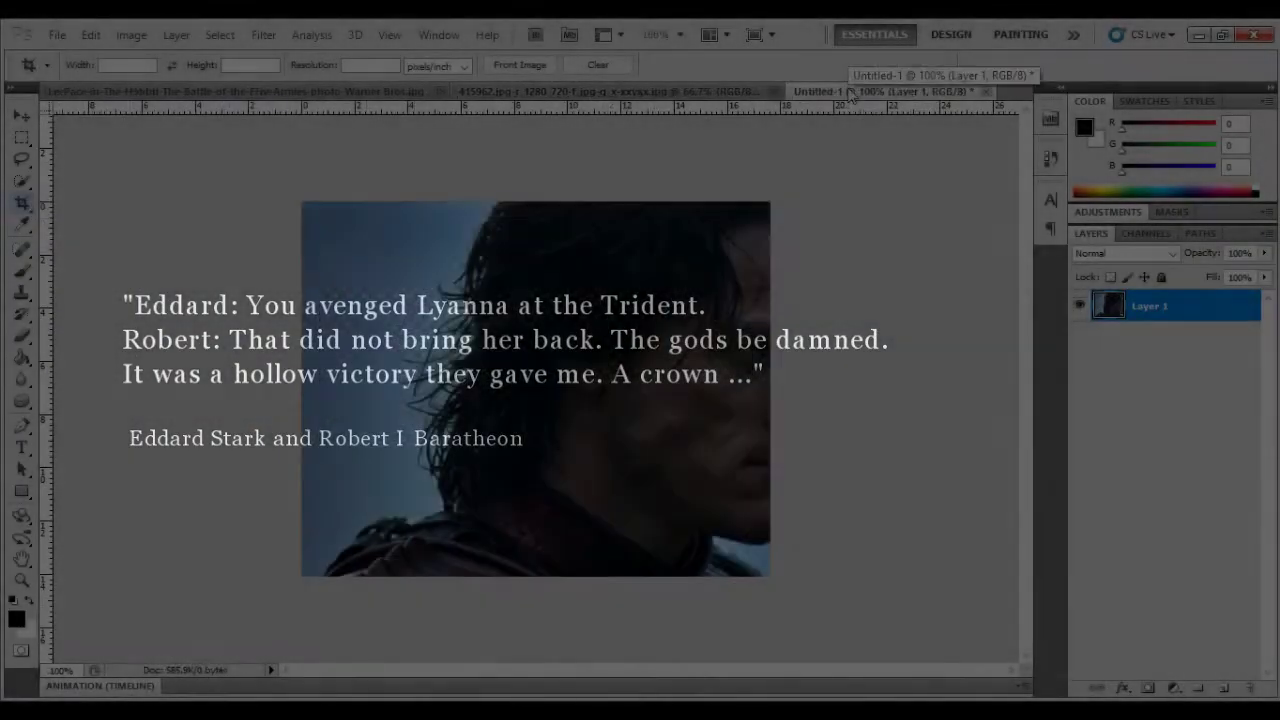
Shrink, slightly tilt and move the man's photo toward the banner's upper left
{"action": "key", "text": "ctrl+t"}
{"action": "left_click_drag", "start_coordinate": [770, 576], "coordinate": [686, 500]}
{"action": "left_click_drag", "start_coordinate": [500, 370], "coordinate": [433, 300]}
{"action": "left_click_drag", "start_coordinate": [590, 420], "coordinate": [528, 404]}
{"action": "key", "text": "Return"}
Close the man's 415962 source photo without saving
{"action": "key", "text": "c"}
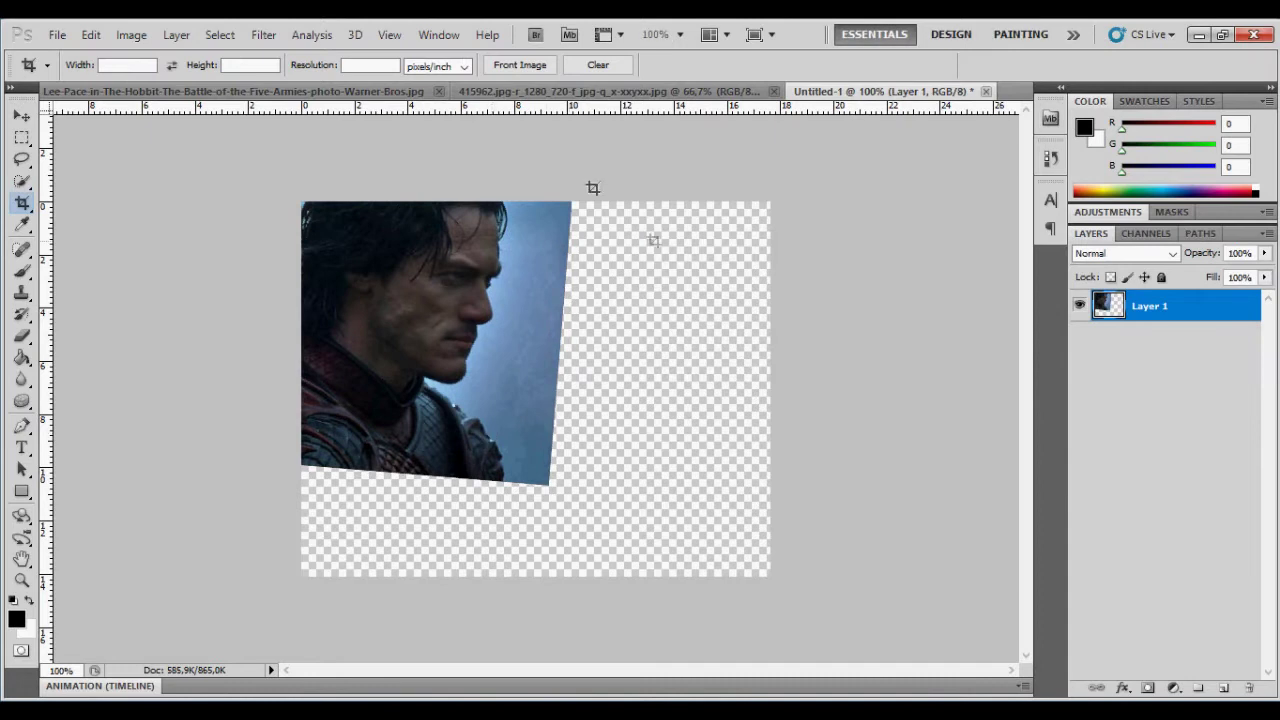
{"action": "left_click", "coordinate": [740, 90]}
{"action": "left_click", "coordinate": [786, 91]}
{"action": "left_click", "coordinate": [650, 298]}
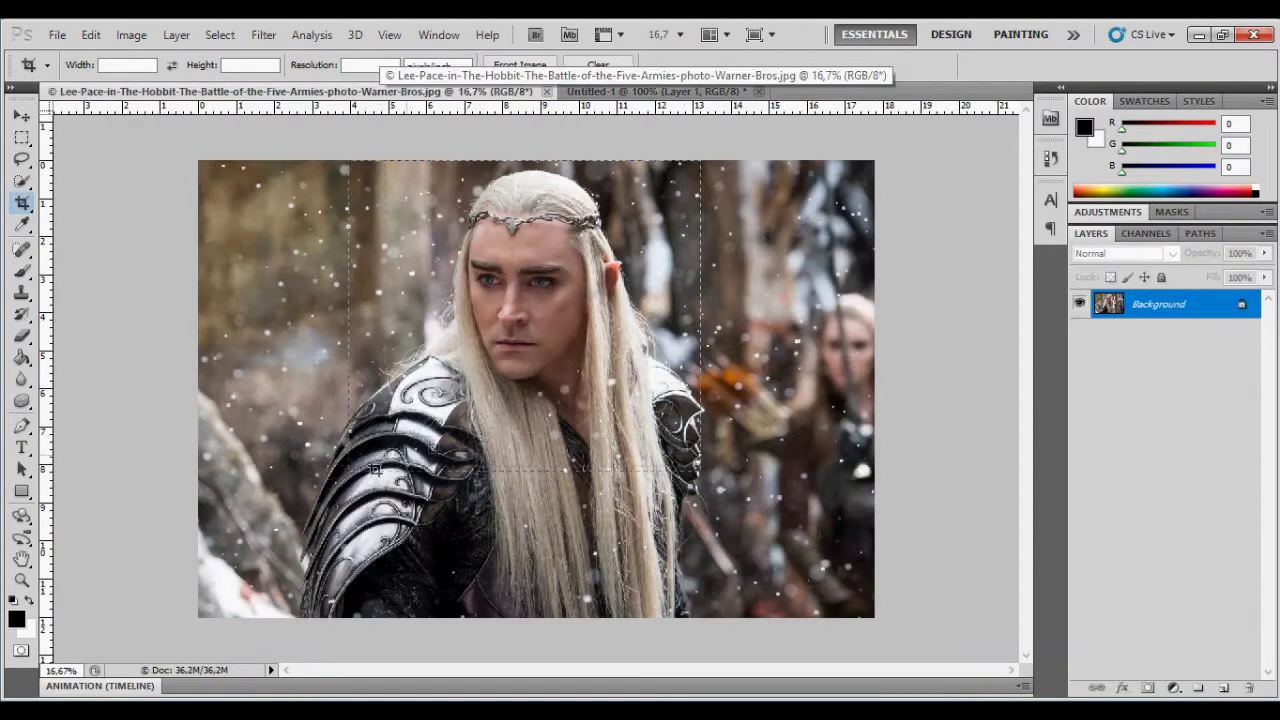
Crop the elf photo around the elf and reduce its image size
{"action": "left_click_drag", "start_coordinate": [375, 468], "coordinate": [177, 529]}
{"action": "key", "text": "Return"}
{"action": "key", "text": "s"}
{"action": "left_click", "coordinate": [655, 315]}
{"action": "key", "text": "j"}
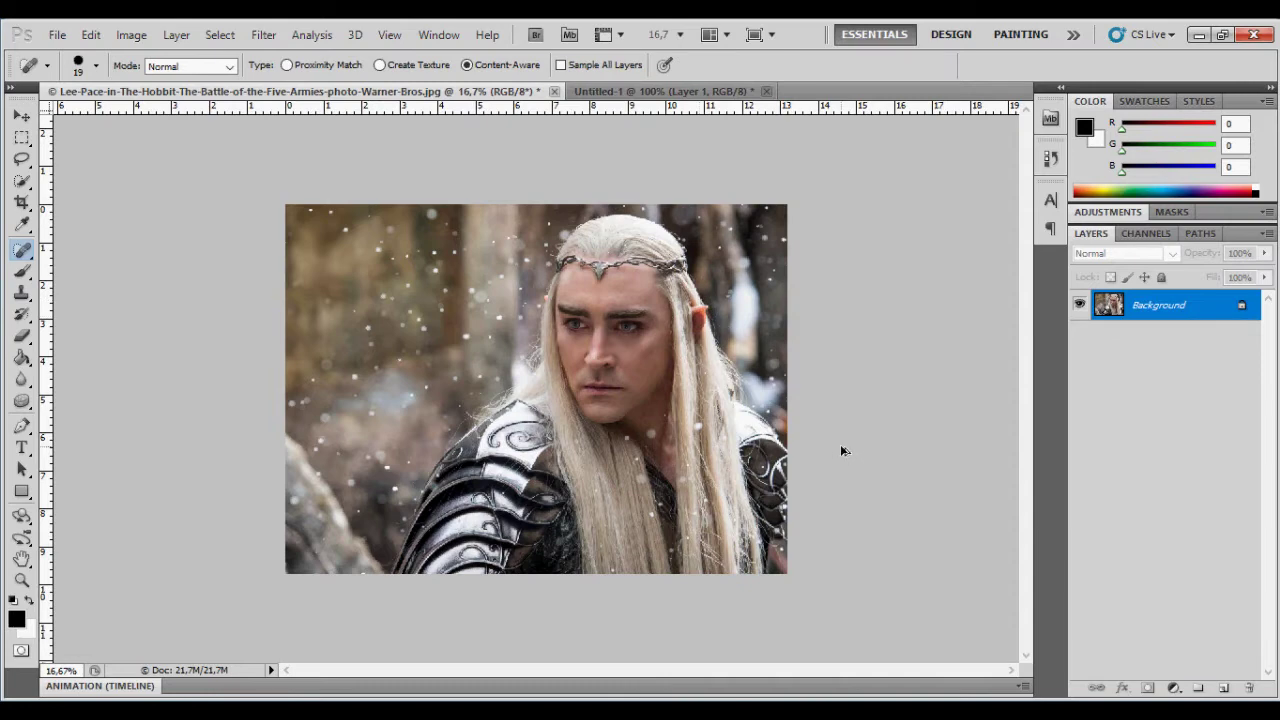
{"action": "left_click", "coordinate": [131, 35]}
{"action": "left_click", "coordinate": [165, 178]}
Paste the whole elf photo into the banner, tilted about -3.45°, scaled to 110% and moved up
{"action": "key", "text": "Return"}
{"action": "key", "text": "ctrl+a"}
{"action": "key", "text": "ctrl+c"}
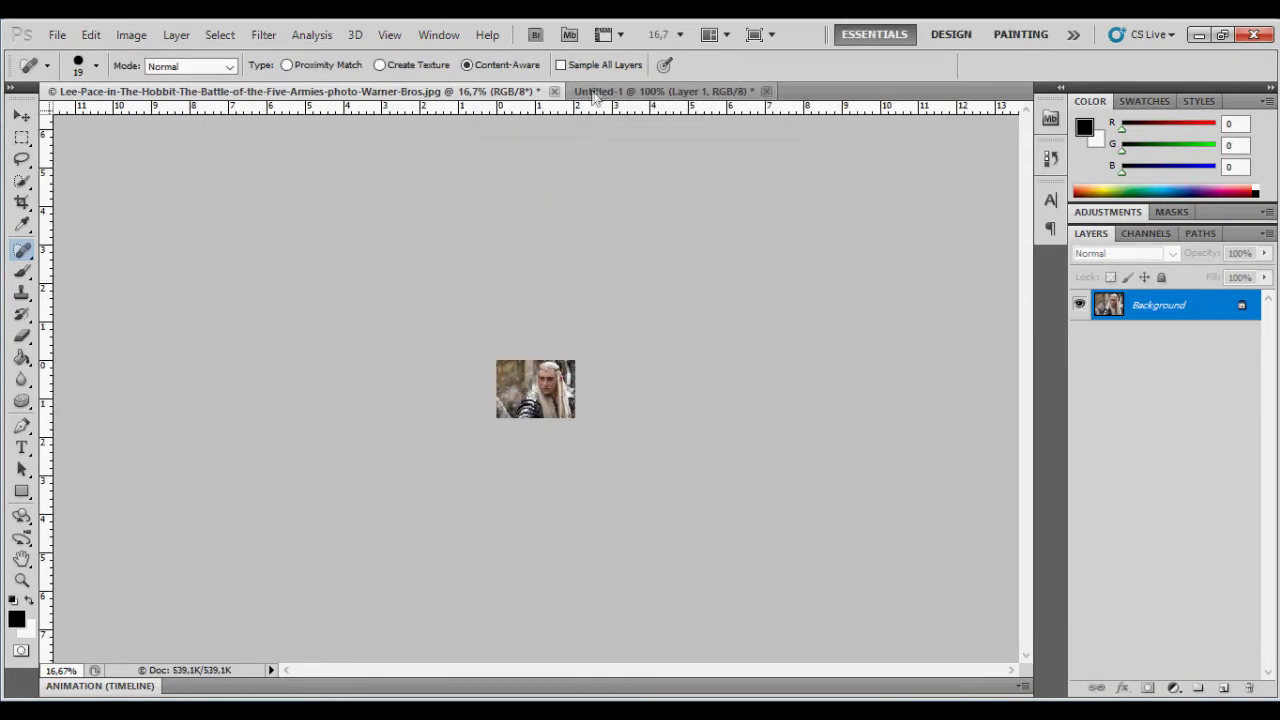
{"action": "left_click", "coordinate": [660, 91]}
{"action": "key", "text": "ctrl+v"}
{"action": "key", "text": "ctrl+t"}
{"action": "left_click_drag", "start_coordinate": [780, 238], "coordinate": [776, 222]}
{"action": "left_click_drag", "start_coordinate": [772, 556], "coordinate": [809, 600]}
{"action": "mouse_move", "coordinate": [668, 425]}
{"action": "left_mouse_down"}
{"action": "mouse_move", "coordinate": [672, 332]}
{"action": "mouse_move", "coordinate": [690, 353]}
{"action": "left_mouse_up"}
{"action": "key", "text": "Return"}
Erase the elf layer's left side to reveal the man and crop off the transparent corners
{"action": "key", "text": "e"}
{"action": "left_click_drag", "start_coordinate": [340, 230], "coordinate": [363, 265]}
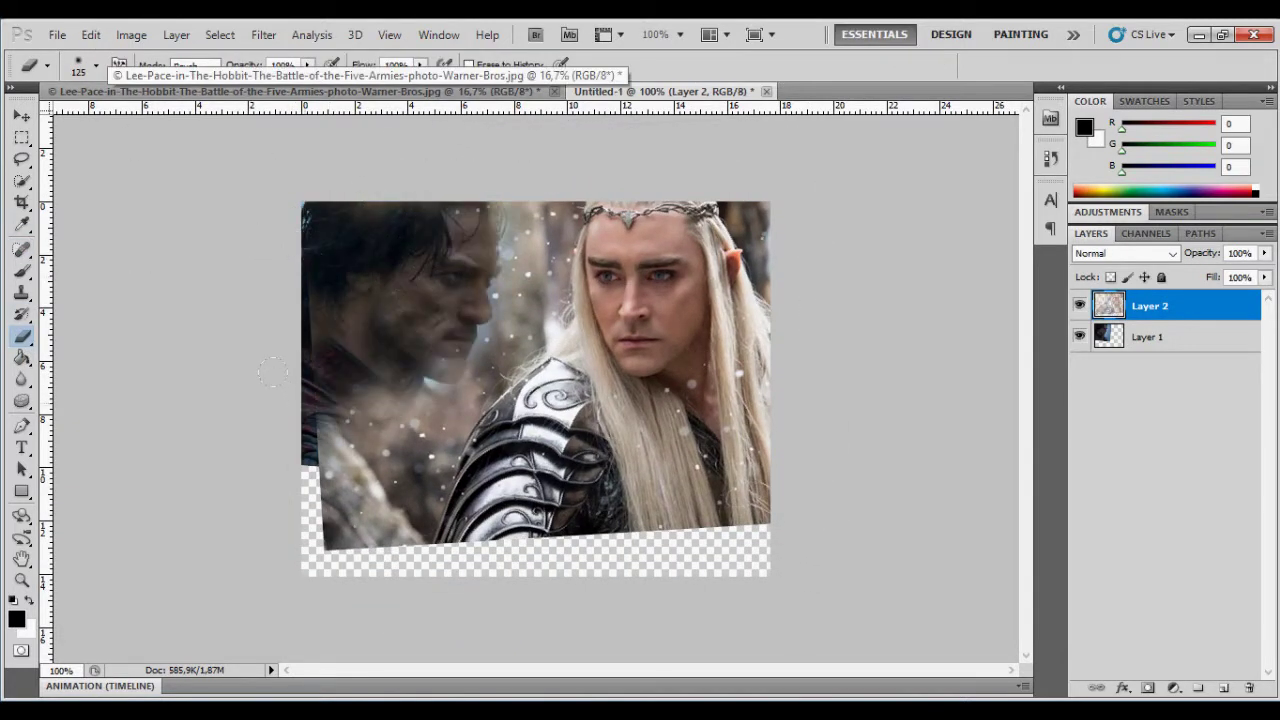
{"action": "left_click", "coordinate": [22, 203]}
{"action": "left_click_drag", "start_coordinate": [300, 200], "coordinate": [790, 462]}
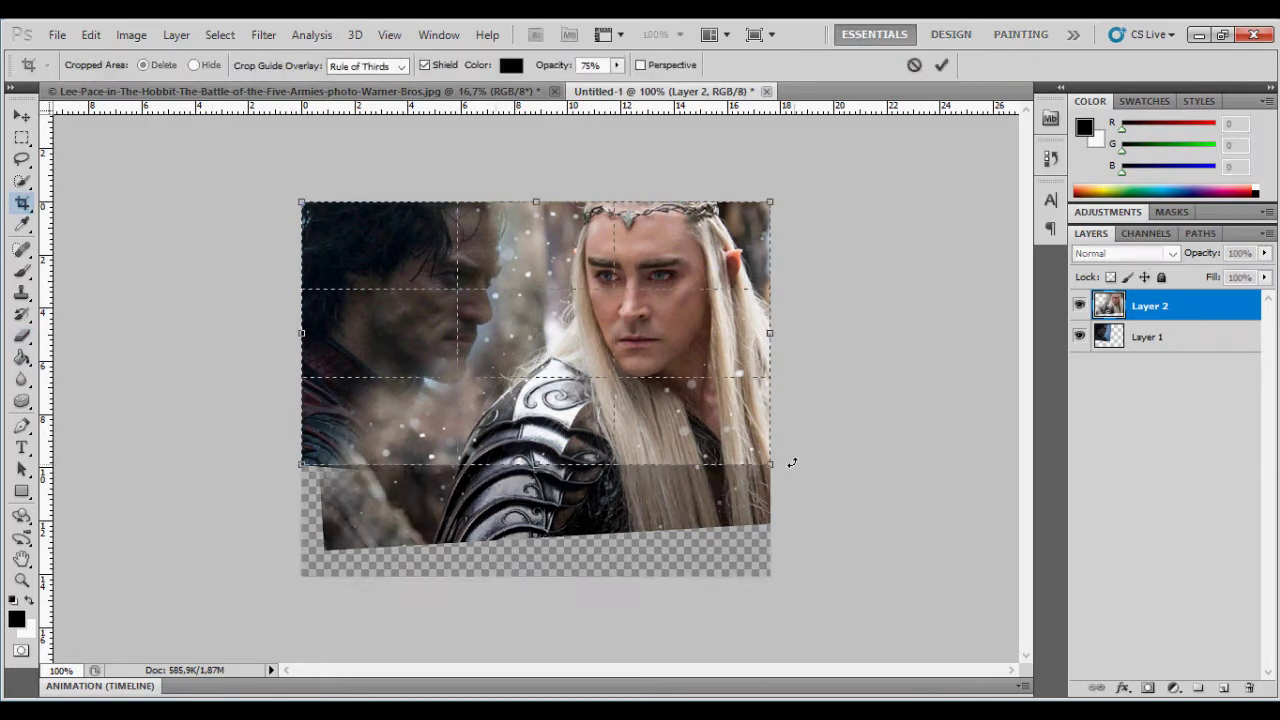
{"action": "key", "text": "Return"}
{"action": "key", "text": "e"}
{"action": "left_click_drag", "start_coordinate": [390, 445], "coordinate": [424, 266]}
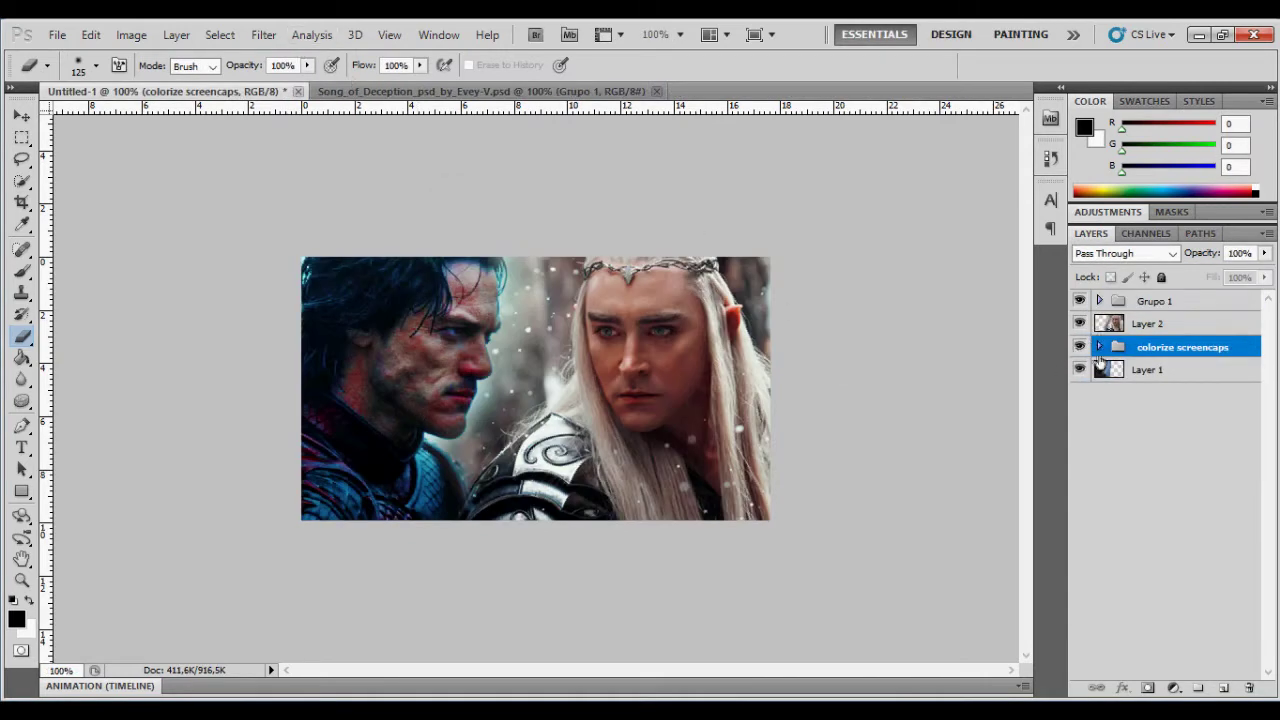
Hide the Vibrance and softy curves adjustments inside the colorize screencaps group
{"action": "left_click", "coordinate": [1099, 349]}
{"action": "left_click", "coordinate": [1079, 369]}
{"action": "left_click", "coordinate": [1079, 491]}
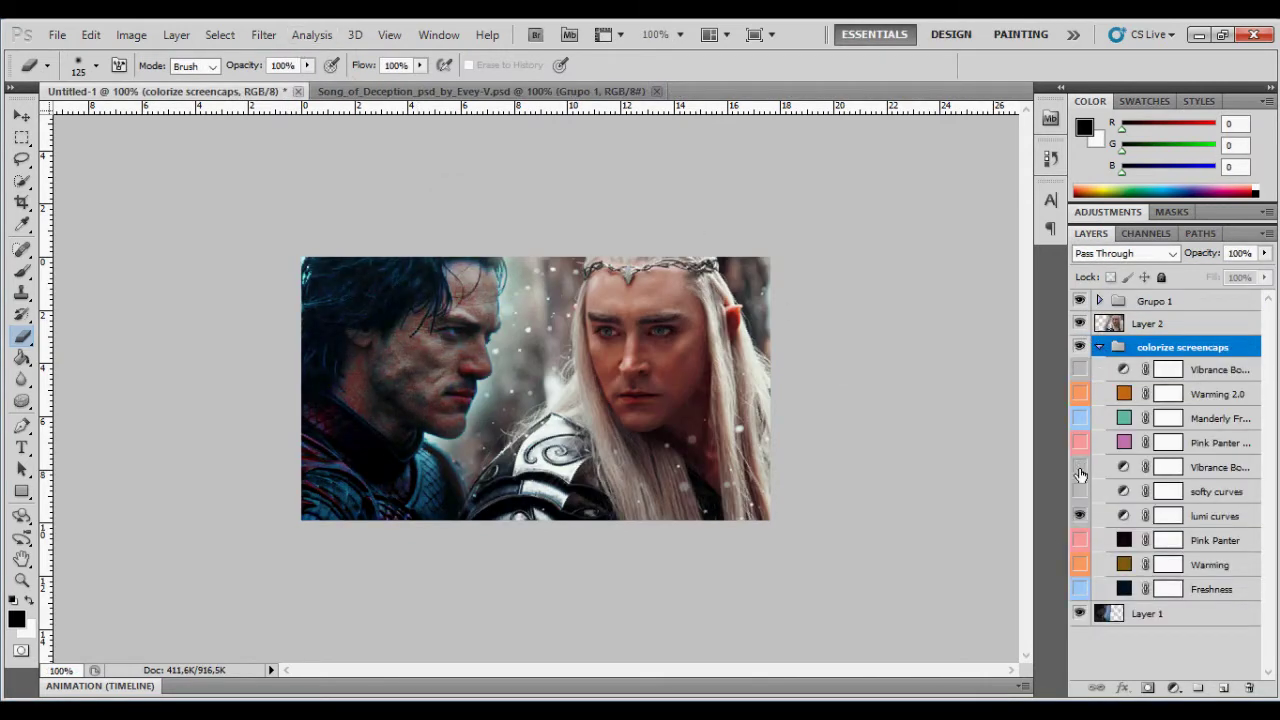
{"action": "left_click", "coordinate": [1099, 347]}
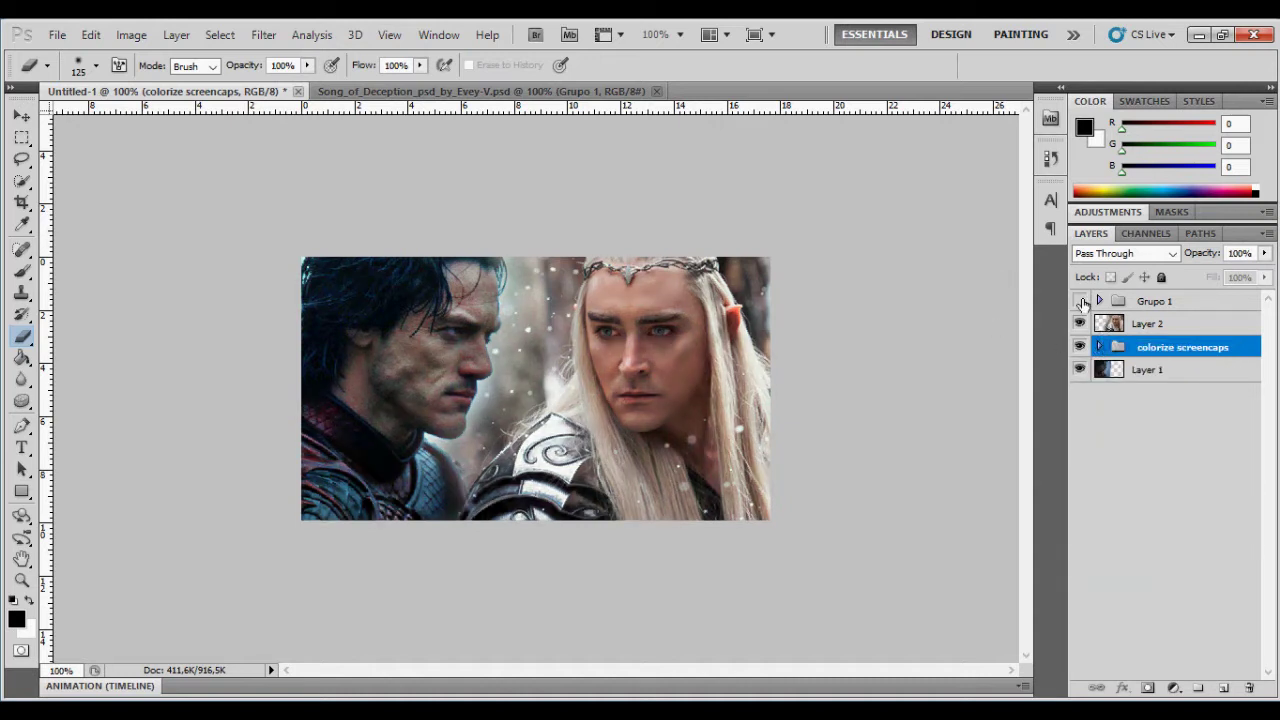
Close Song_of_Deception and add a Grupo 1 copy at 45% opacity
{"action": "left_click", "coordinate": [1155, 301]}
{"action": "key", "text": "ctrl+j"}
{"action": "left_click", "coordinate": [1264, 253]}
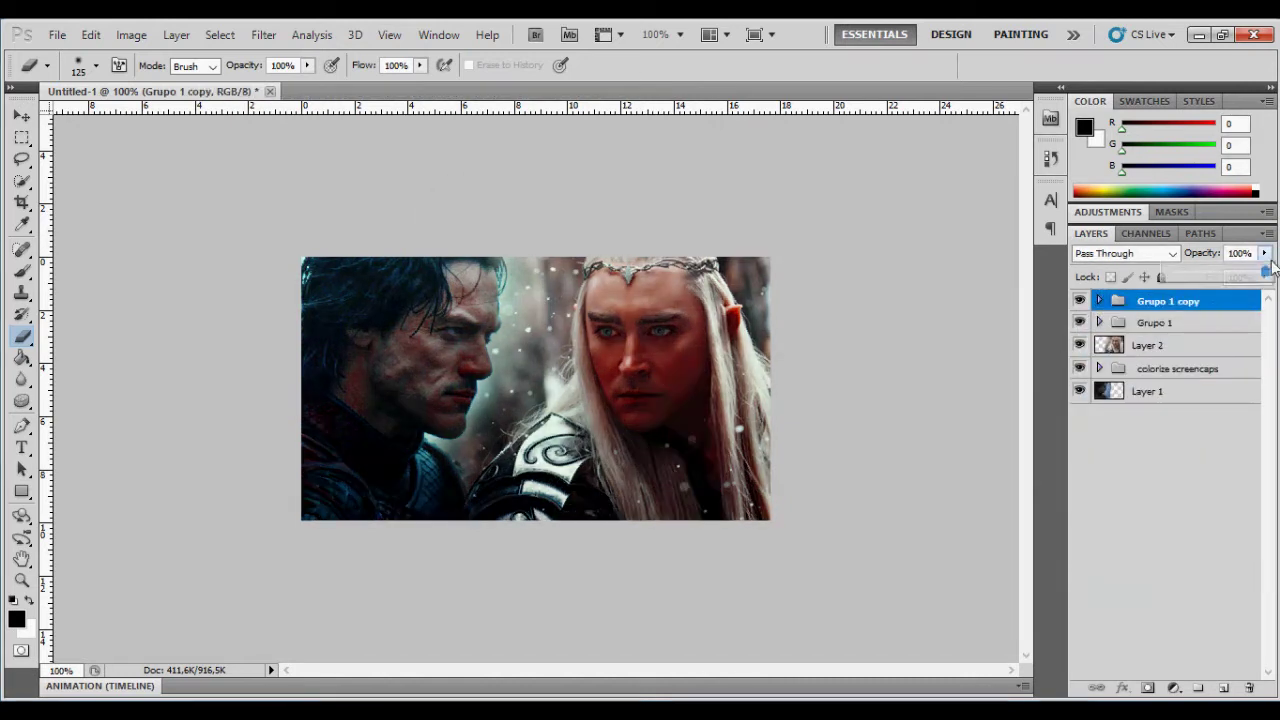
{"action": "left_click_drag", "start_coordinate": [1258, 276], "coordinate": [1212, 276]}
Duplicate Layer 2, Layer 2 copy and Hue/Saturation from gendrarya into Untitled-1
{"action": "left_click", "coordinate": [1185, 470]}
{"action": "left_click", "coordinate": [1185, 443], "text": "shift"}
{"action": "left_click", "coordinate": [1200, 410], "text": "shift"}
{"action": "right_click", "coordinate": [1251, 420]}
{"action": "left_click", "coordinate": [1109, 334]}
{"action": "left_click", "coordinate": [620, 297]}
{"action": "left_click", "coordinate": [543, 317]}
{"action": "left_click", "coordinate": [809, 226]}
Delete the imported Hue/Saturation adjustment layer from the banner
{"action": "left_click", "coordinate": [137, 91]}
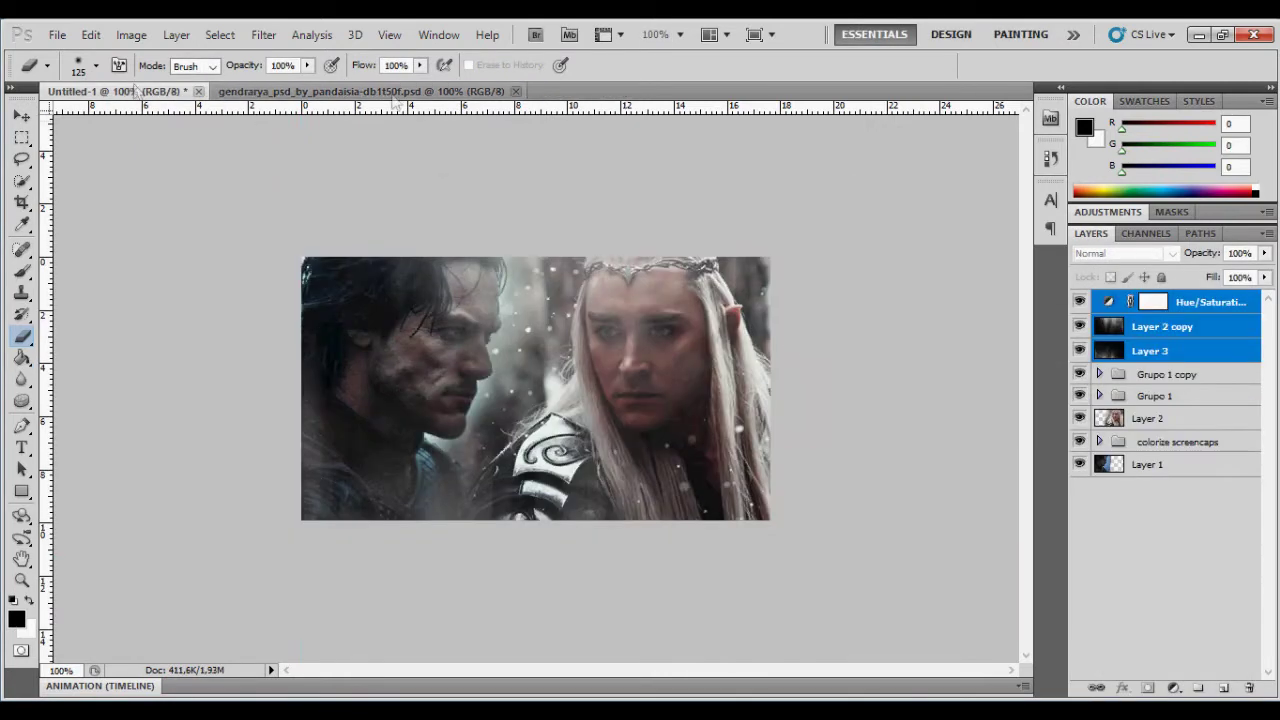
{"action": "left_click_drag", "start_coordinate": [1238, 307], "coordinate": [1252, 372]}
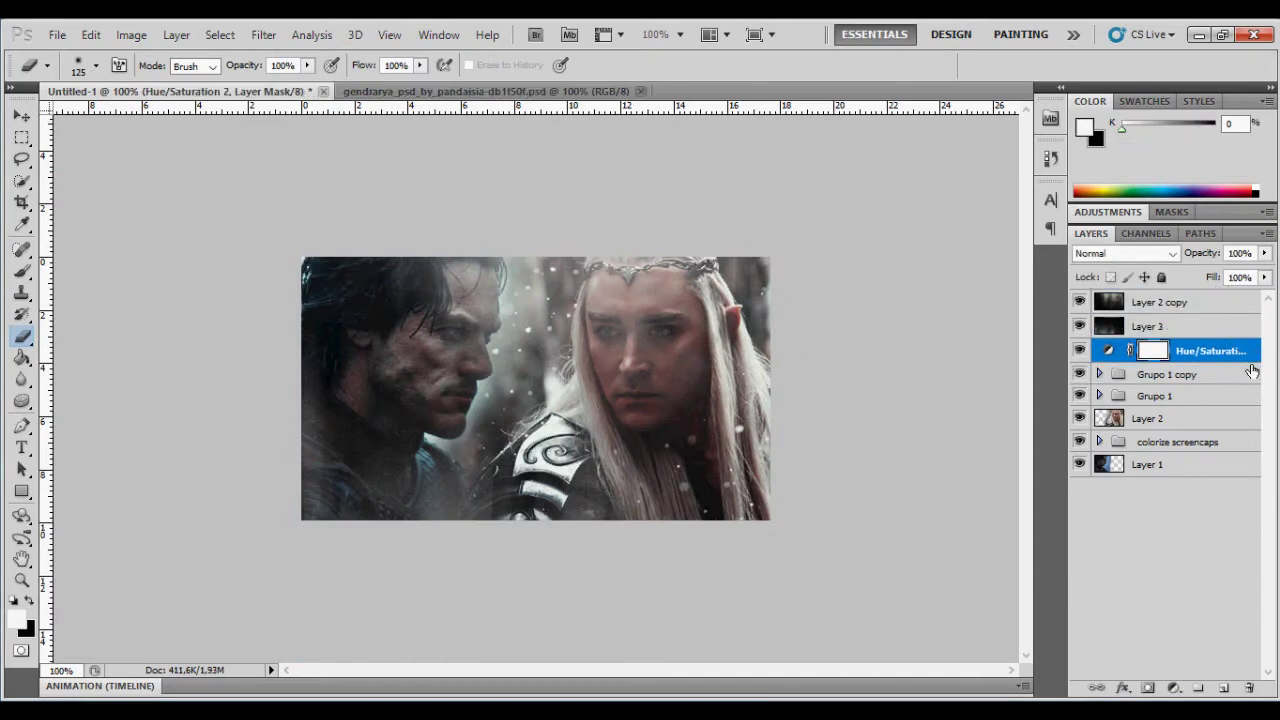
{"action": "left_click_drag", "start_coordinate": [1079, 303], "coordinate": [1079, 326]}
{"action": "left_click_drag", "start_coordinate": [1256, 358], "coordinate": [1252, 462]}
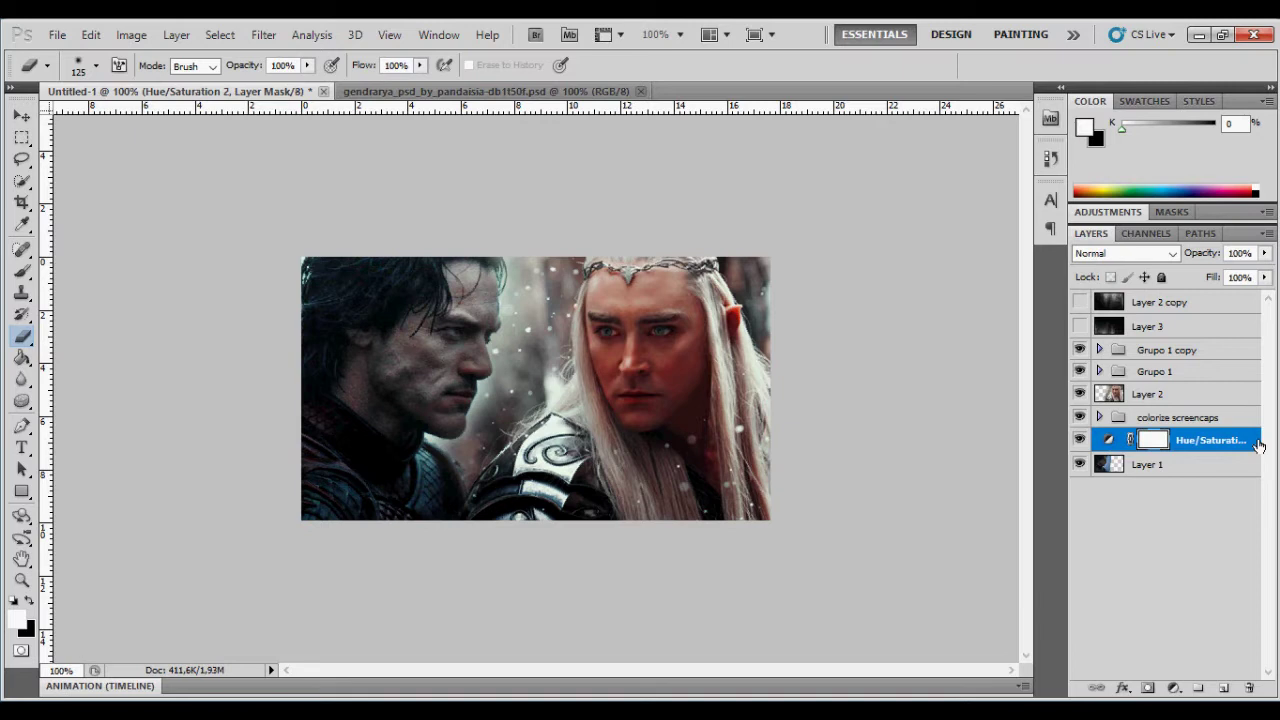
{"action": "key", "text": "Delete"}
Make Layer 3 and Layer 2 copy visible again, leaving their placement unchanged
{"action": "left_click", "coordinate": [1079, 326]}
{"action": "left_click", "coordinate": [1150, 326]}
{"action": "key", "text": "ctrl+t"}
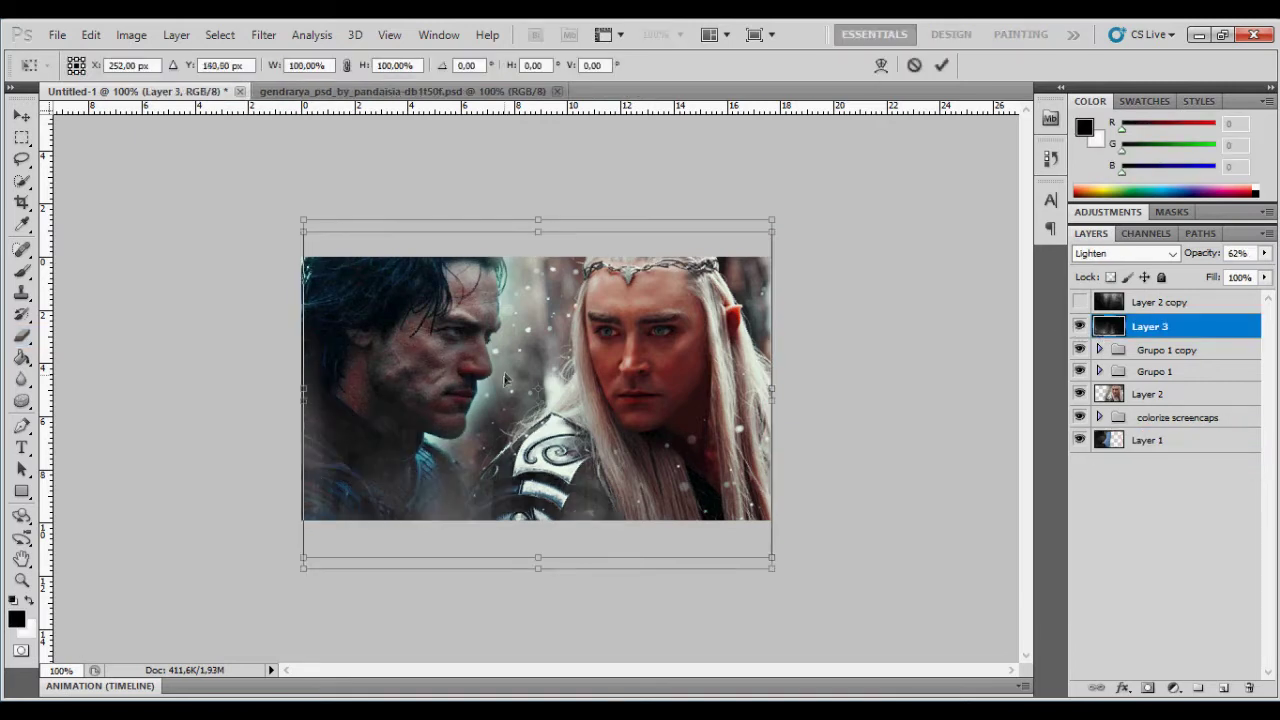
{"action": "key", "text": "Escape"}
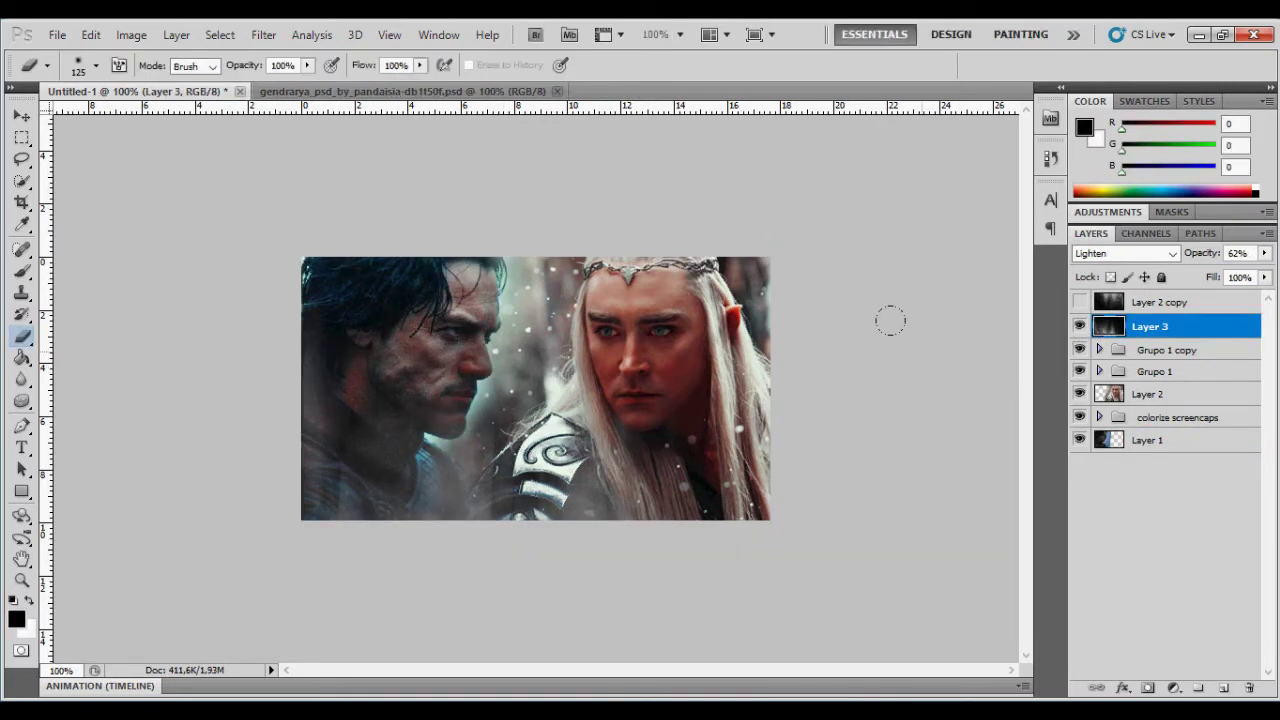
{"action": "left_click", "coordinate": [21, 116]}
{"action": "left_click", "coordinate": [1079, 302]}
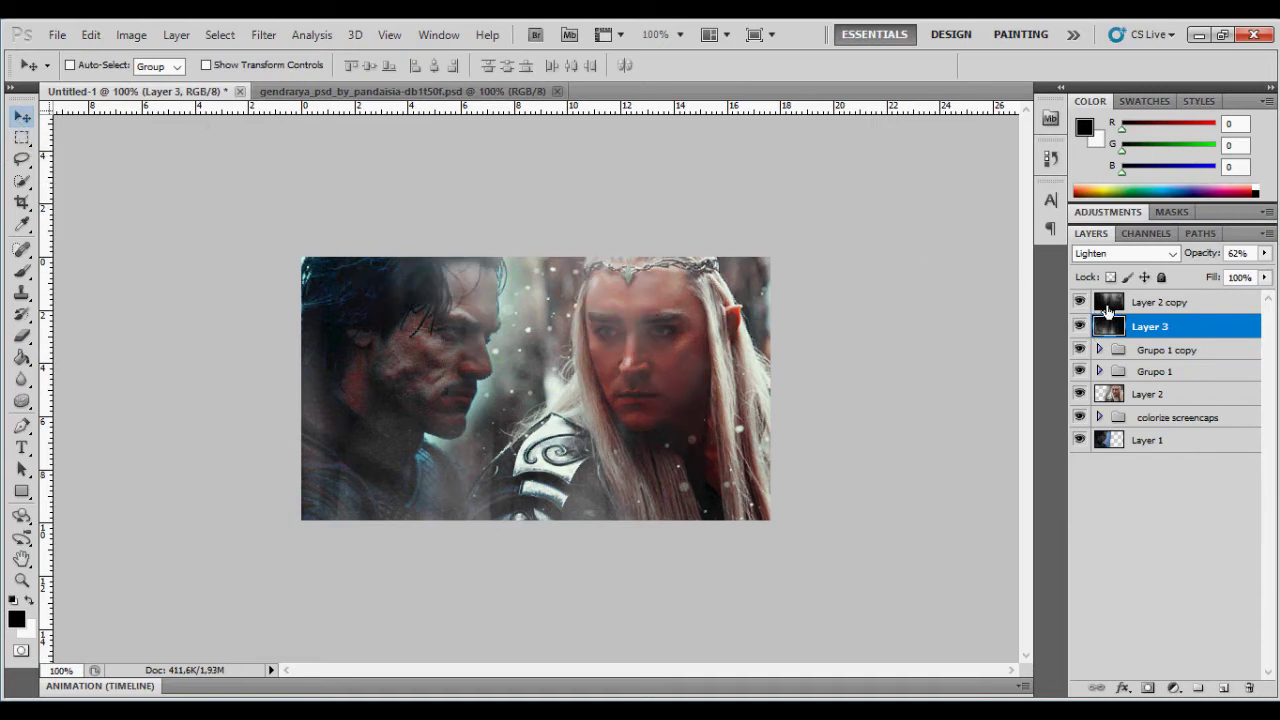
{"action": "left_click", "coordinate": [1160, 302]}
{"action": "key", "text": "ctrl+t"}
{"action": "left_click_drag", "start_coordinate": [558, 338], "coordinate": [554, 303]}
{"action": "key", "text": "Escape"}
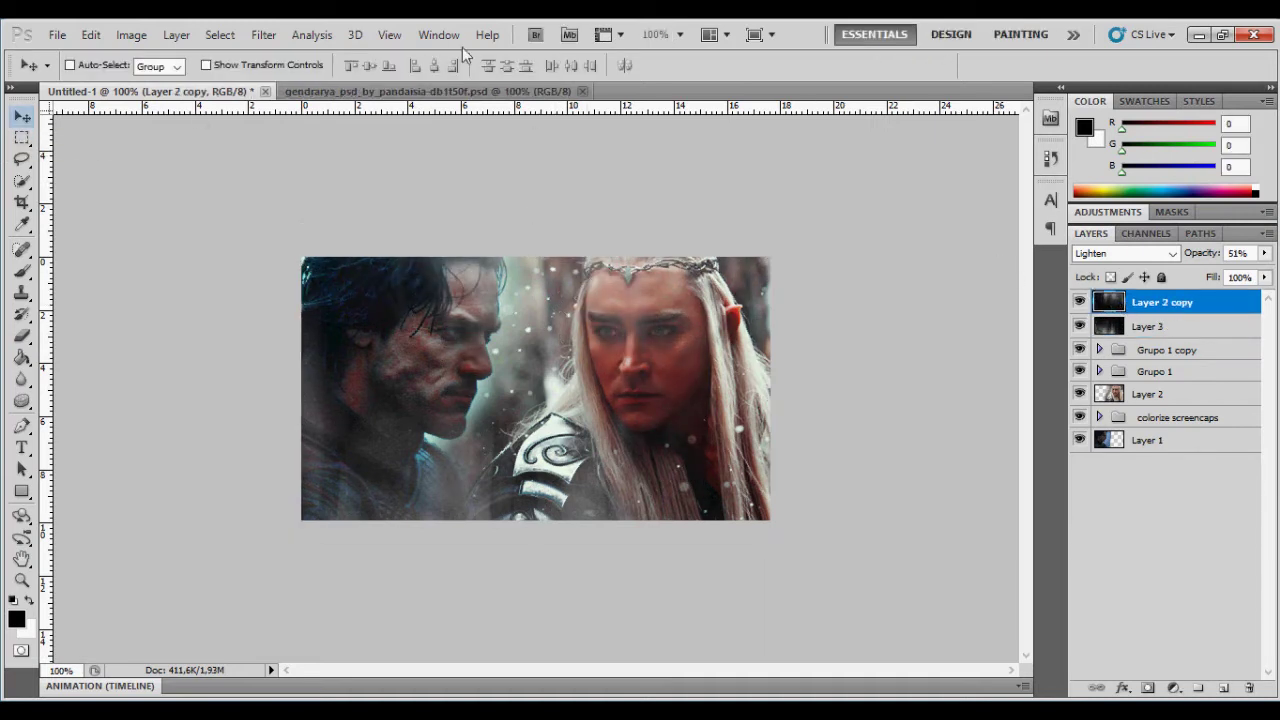
Duplicate the by sistaroundpsds and colorazione groups from gendrarya into Untitled-1
{"action": "left_click", "coordinate": [425, 91]}
{"action": "left_click", "coordinate": [1160, 380]}
{"action": "left_click", "coordinate": [1175, 359], "text": "shift"}
{"action": "right_click", "coordinate": [1175, 359]}
{"action": "left_click", "coordinate": [1150, 398]}
{"action": "left_click", "coordinate": [570, 303]}
{"action": "key", "text": "Return"}
Move the two new groups below Grupo 1, then hide Grupo 1 and Layer 2 copy
{"action": "left_click", "coordinate": [175, 88]}
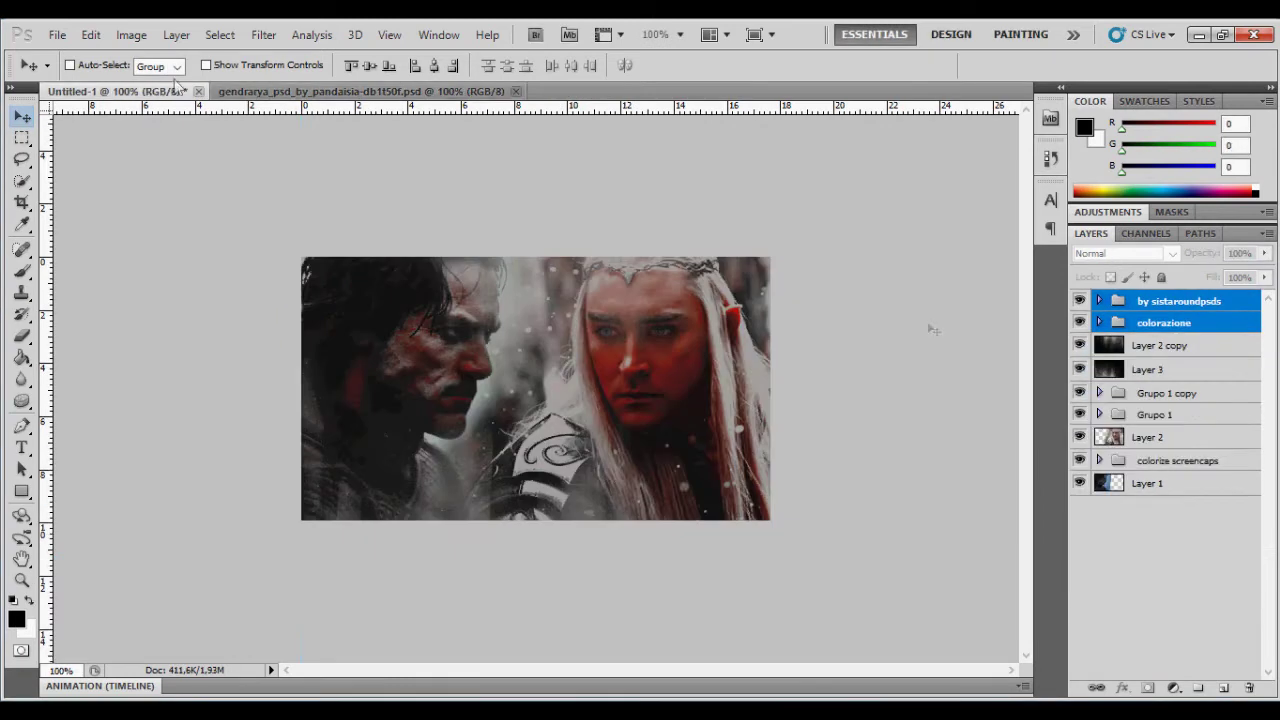
{"action": "left_click_drag", "start_coordinate": [1226, 318], "coordinate": [1218, 435]}
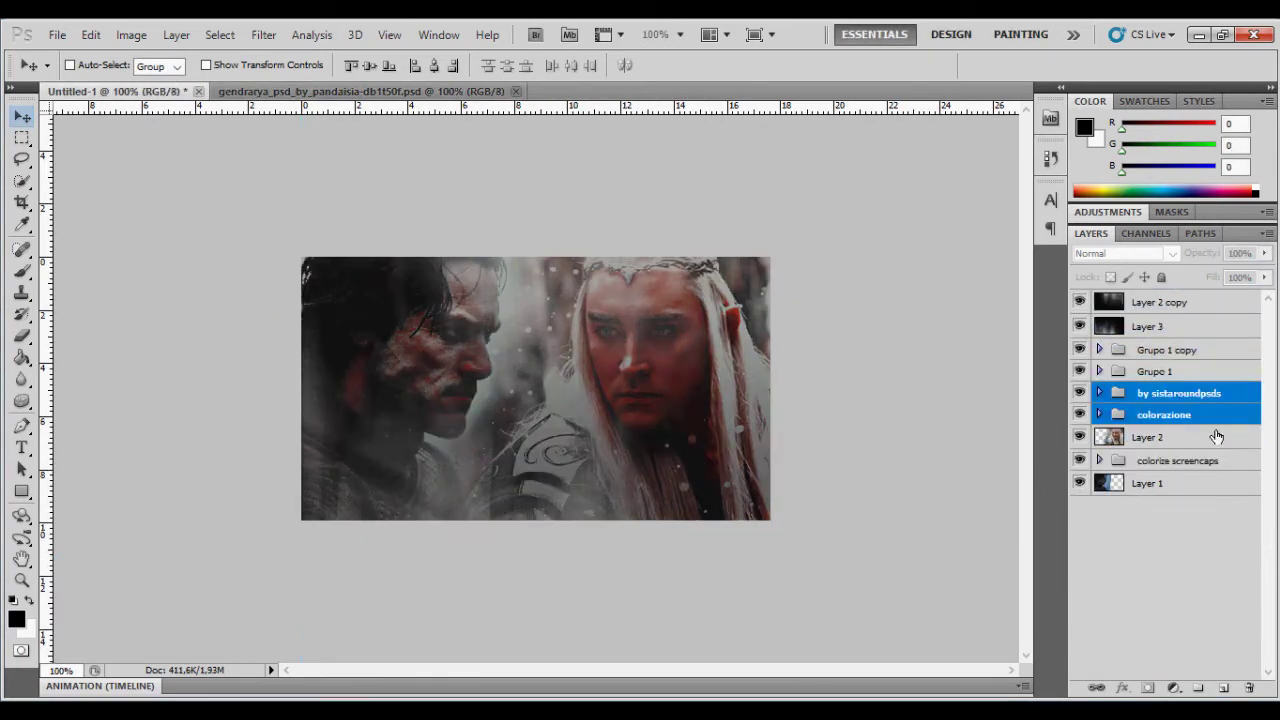
{"action": "left_click", "coordinate": [1079, 371]}
{"action": "left_click", "coordinate": [1080, 302]}
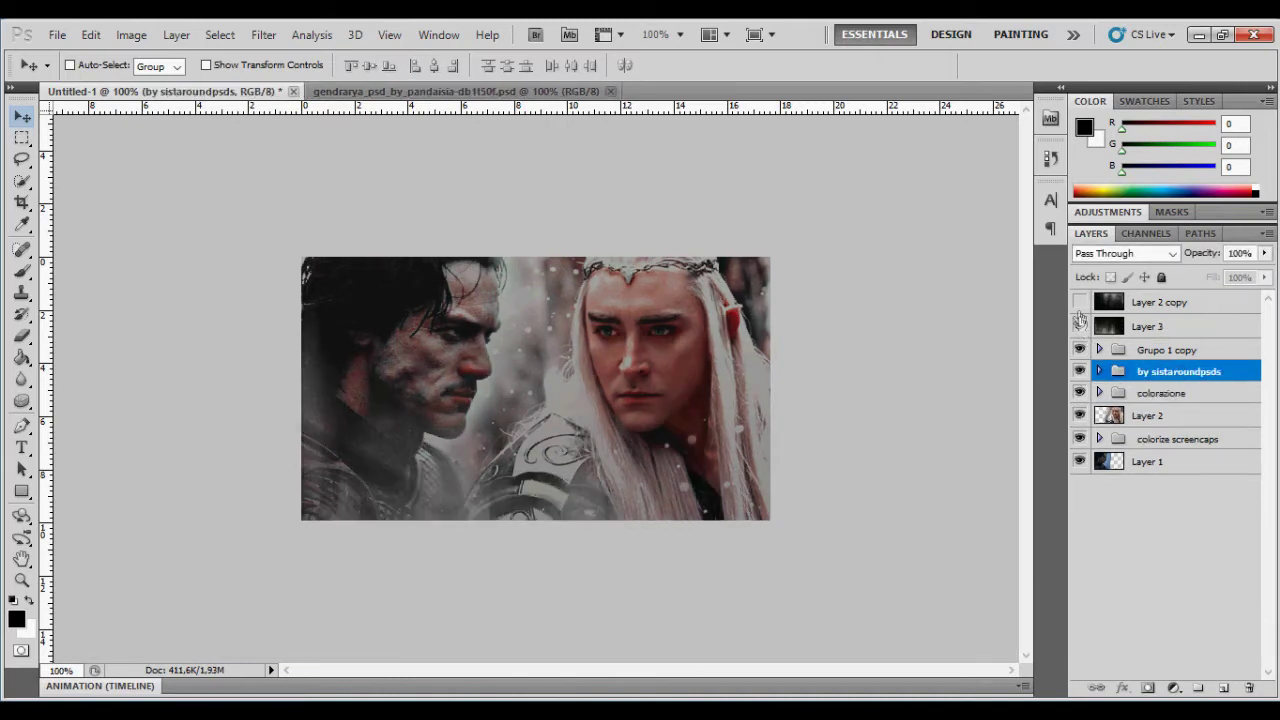
Erase the texture overlays of Layer 3 and Layer 2 copy off the elf's face
{"action": "left_click", "coordinate": [1079, 322]}
{"action": "left_click", "coordinate": [1150, 326]}
{"action": "key", "text": "e"}
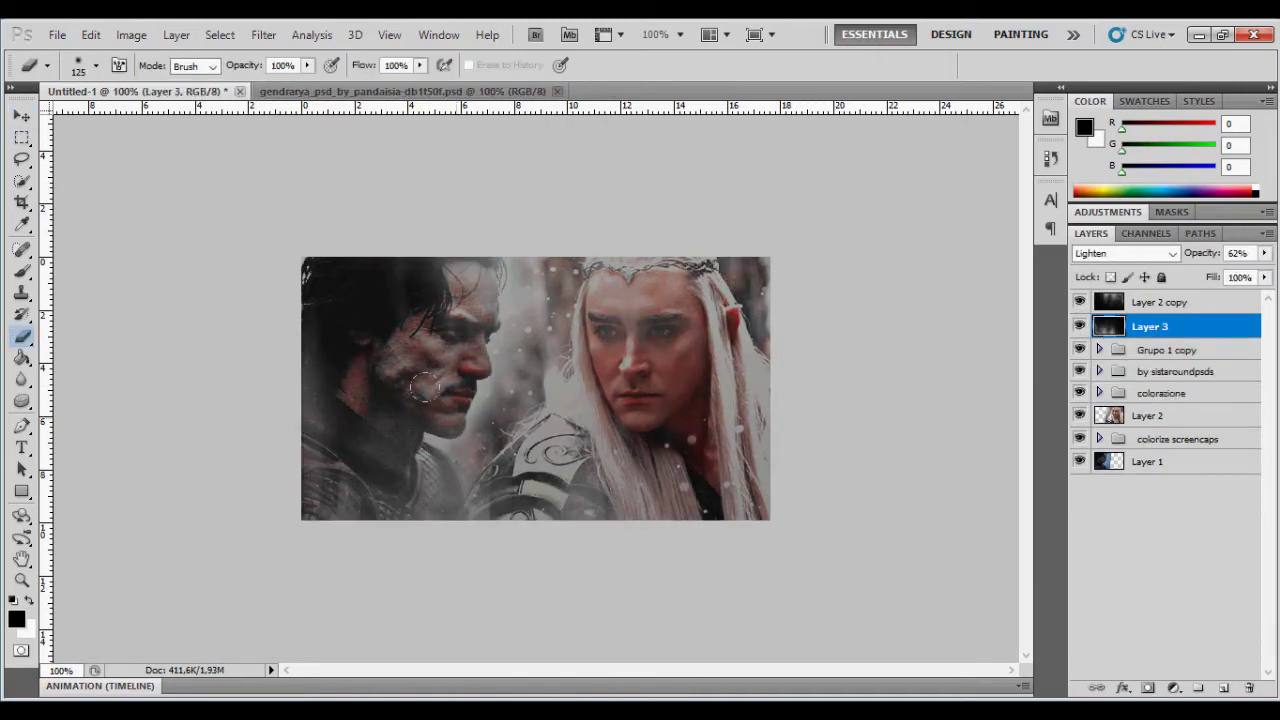
{"action": "key", "text": "alt+]"}
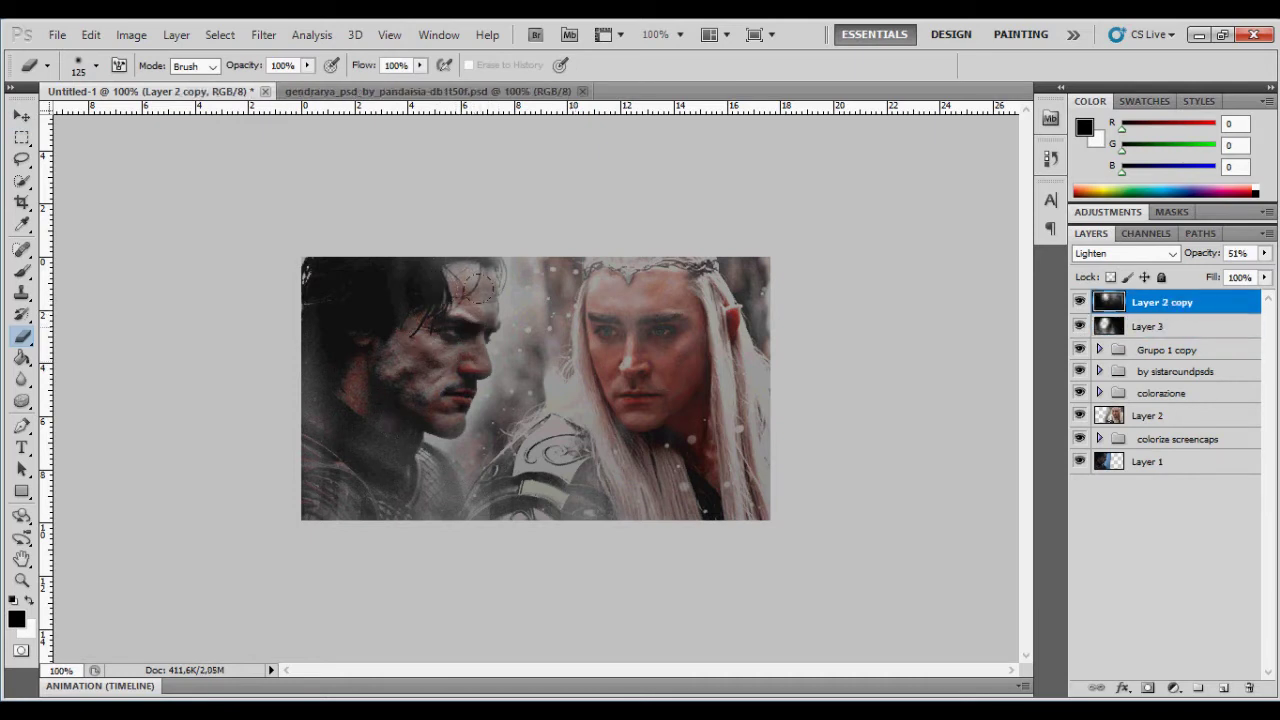
{"action": "left_click_drag", "start_coordinate": [600, 325], "coordinate": [668, 285]}
Try nudging Layer 2 to the right, then cancel the transform
{"action": "left_click", "coordinate": [1130, 418]}
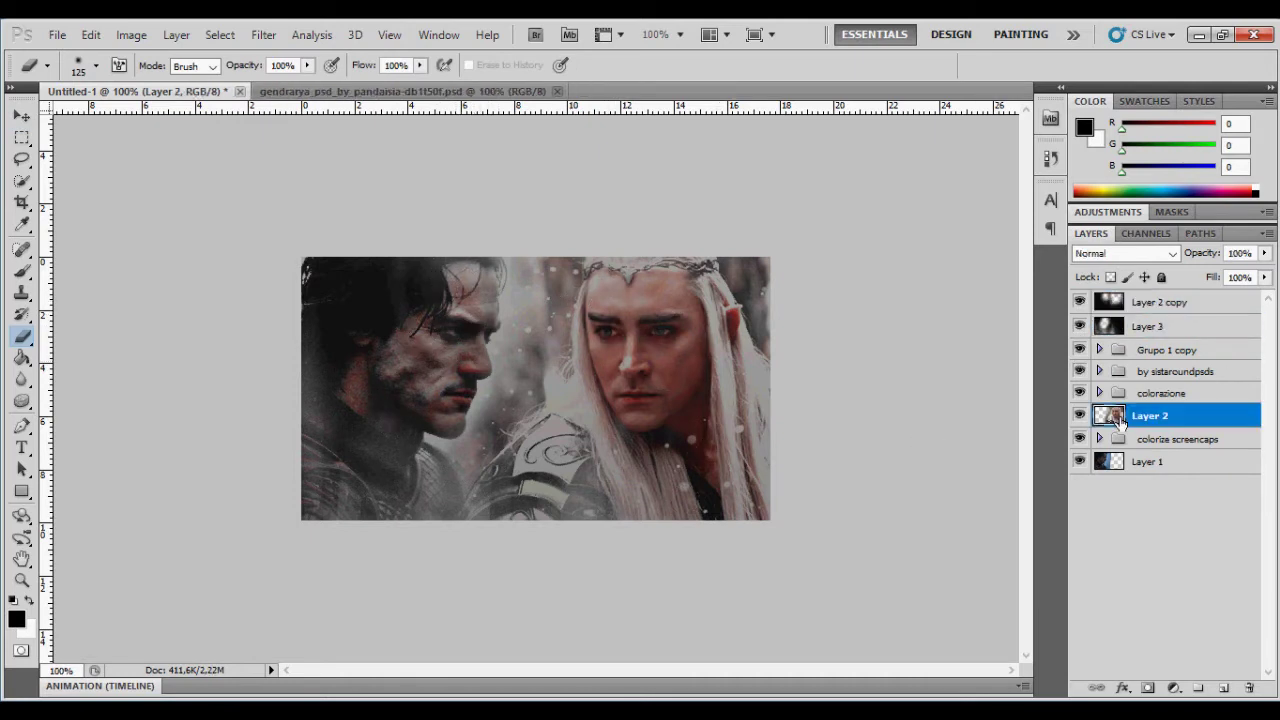
{"action": "key", "text": "ctrl+t"}
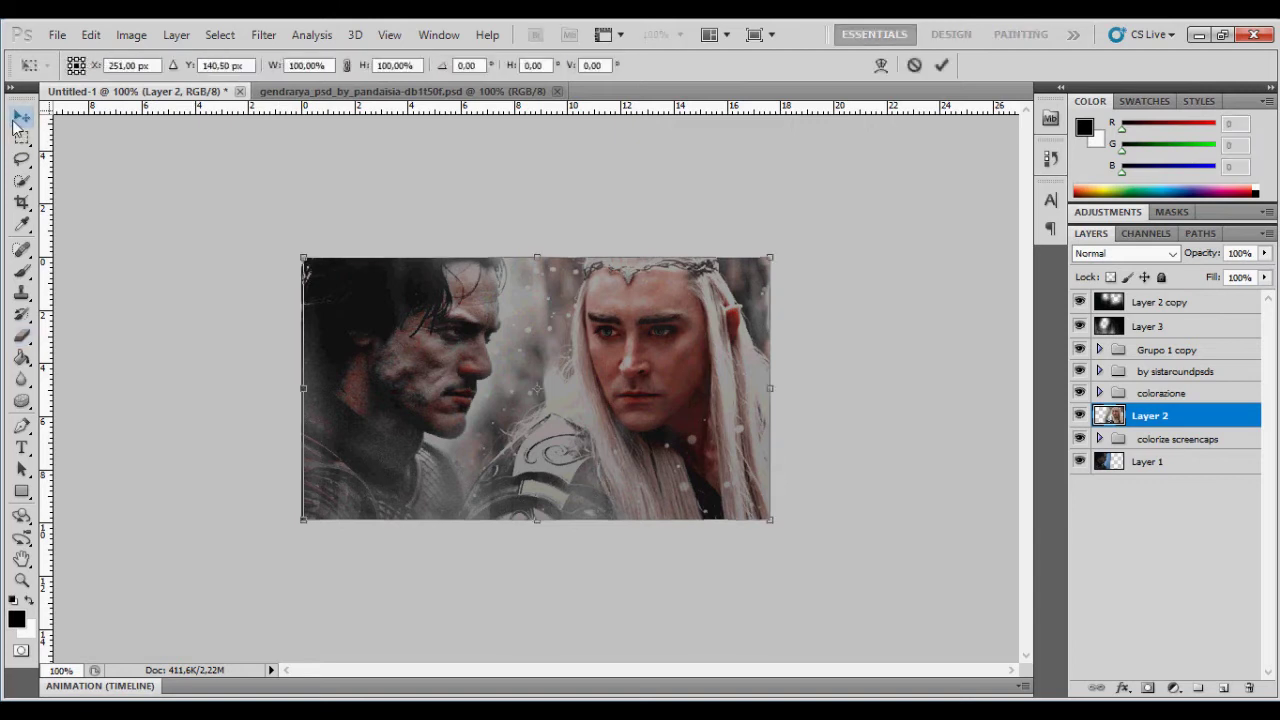
{"action": "key", "text": "shift+Right"}
{"action": "key", "text": "shift+Right"}
{"action": "key", "text": "Right"}
{"action": "key", "text": "Right"}
{"action": "key", "text": "Right"}
{"action": "key", "text": "shift+Right"}
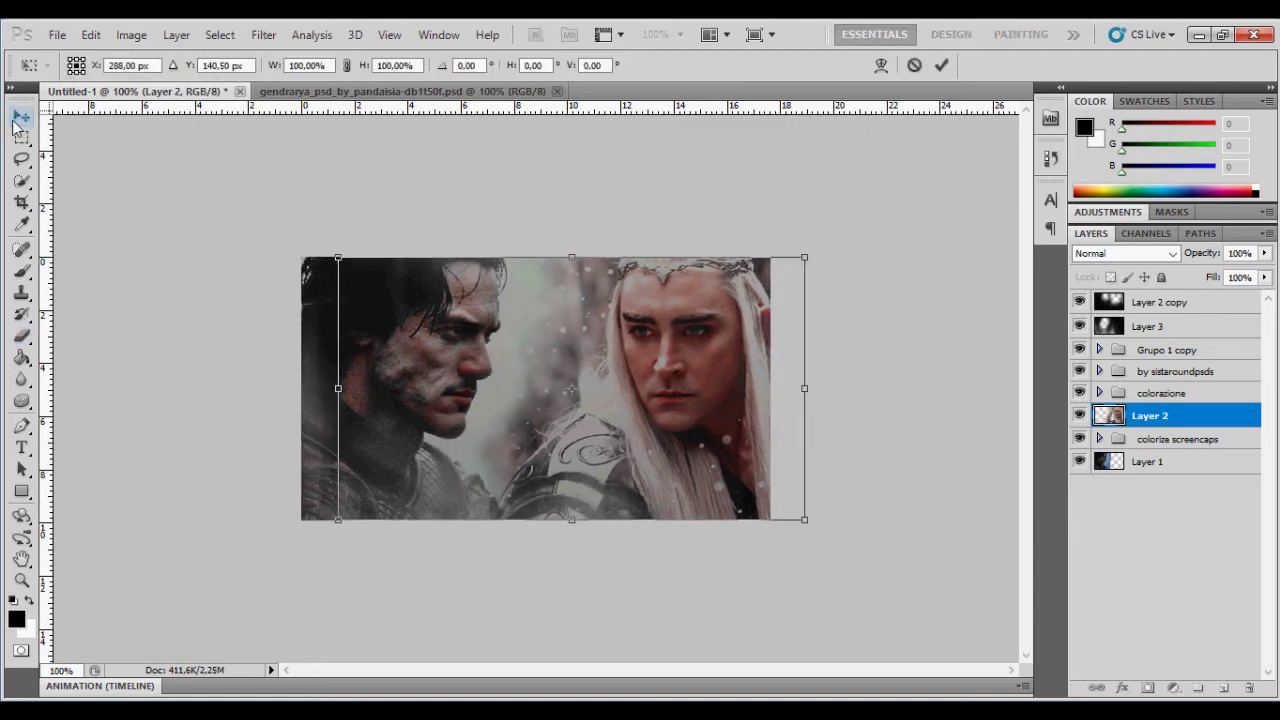
{"action": "key", "text": "Escape"}
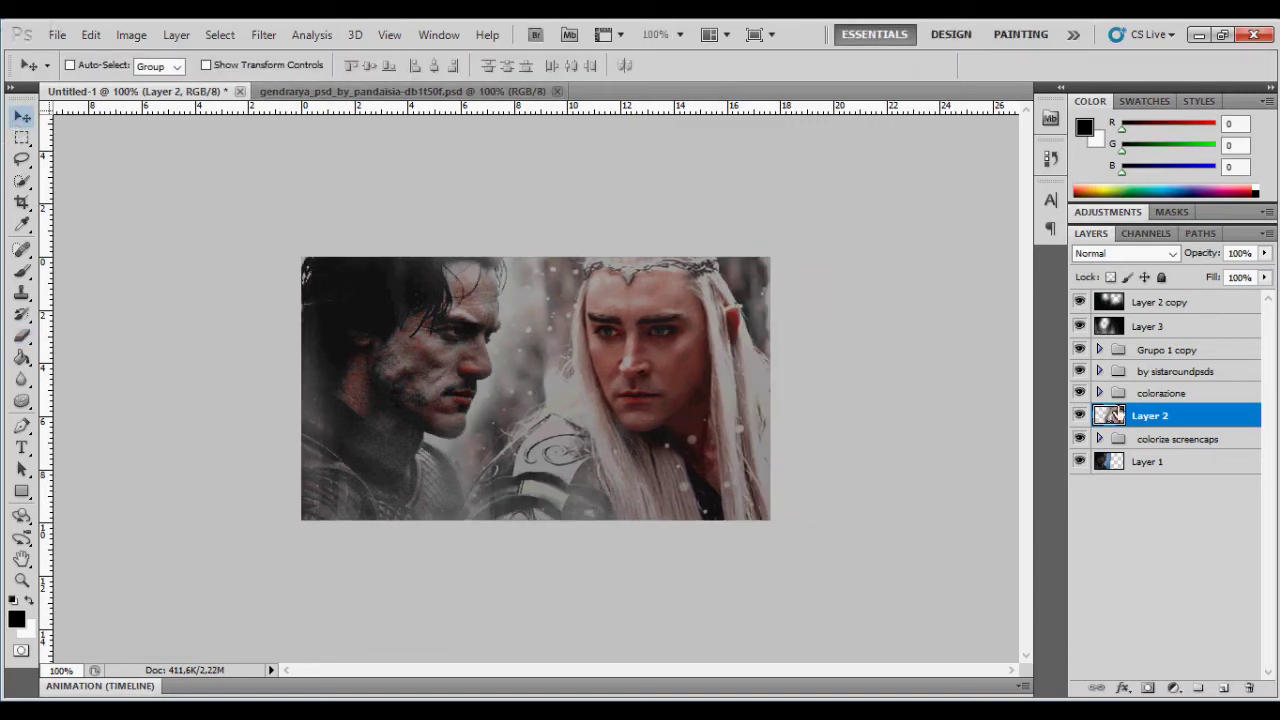
Hide the colouring groups and textures, then spot-heal the elf's dark hair strand
{"action": "left_click_drag", "start_coordinate": [1080, 393], "coordinate": [1080, 302]}
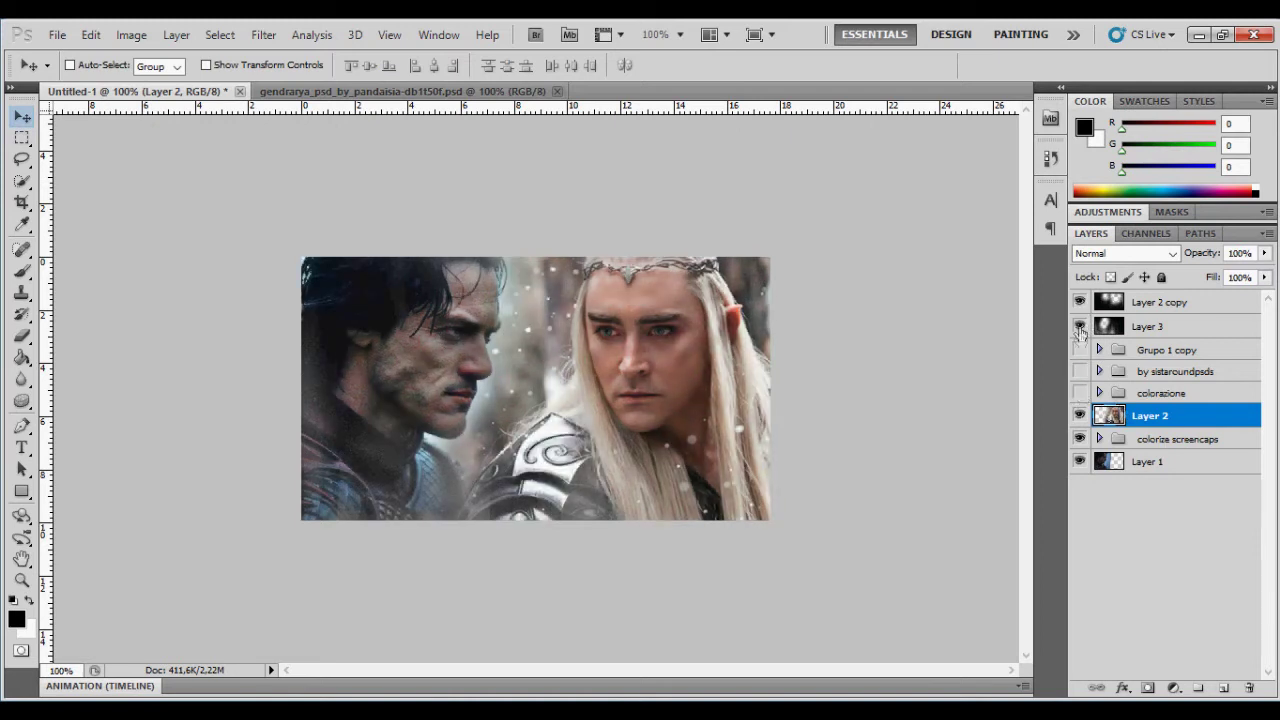
{"action": "left_click", "coordinate": [22, 250]}
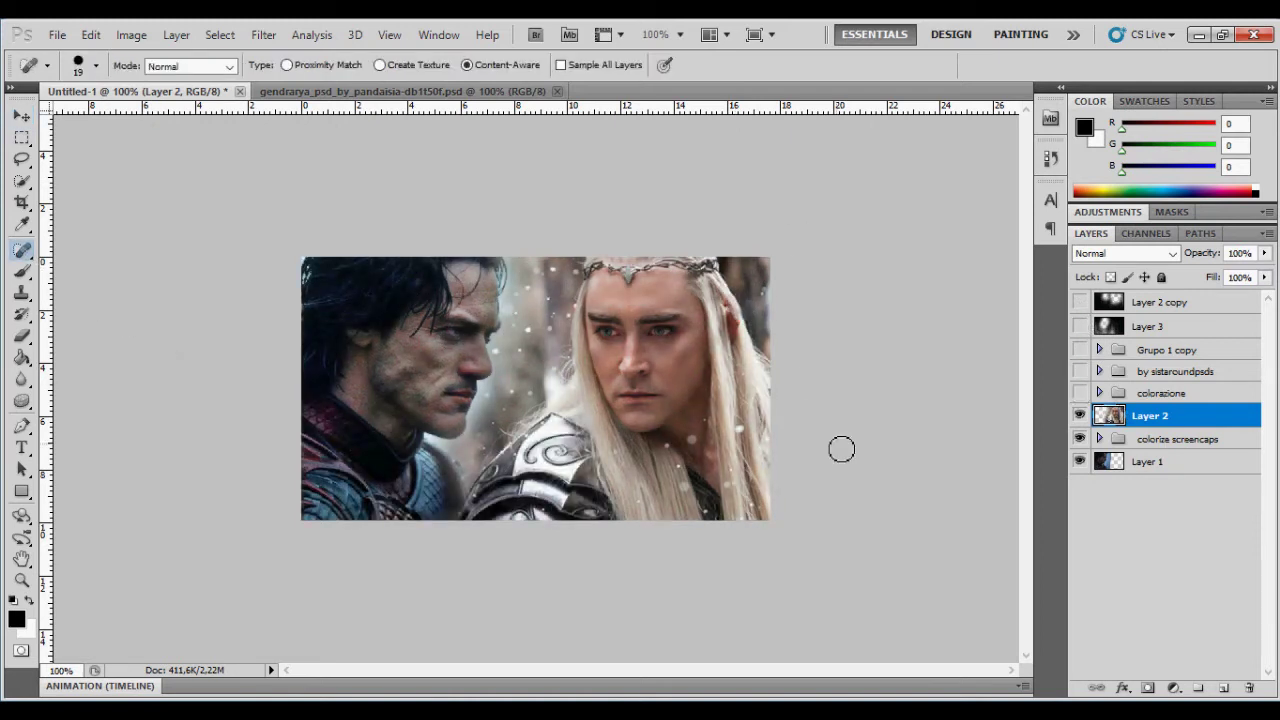
{"action": "left_click_drag", "start_coordinate": [732, 305], "coordinate": [742, 349]}
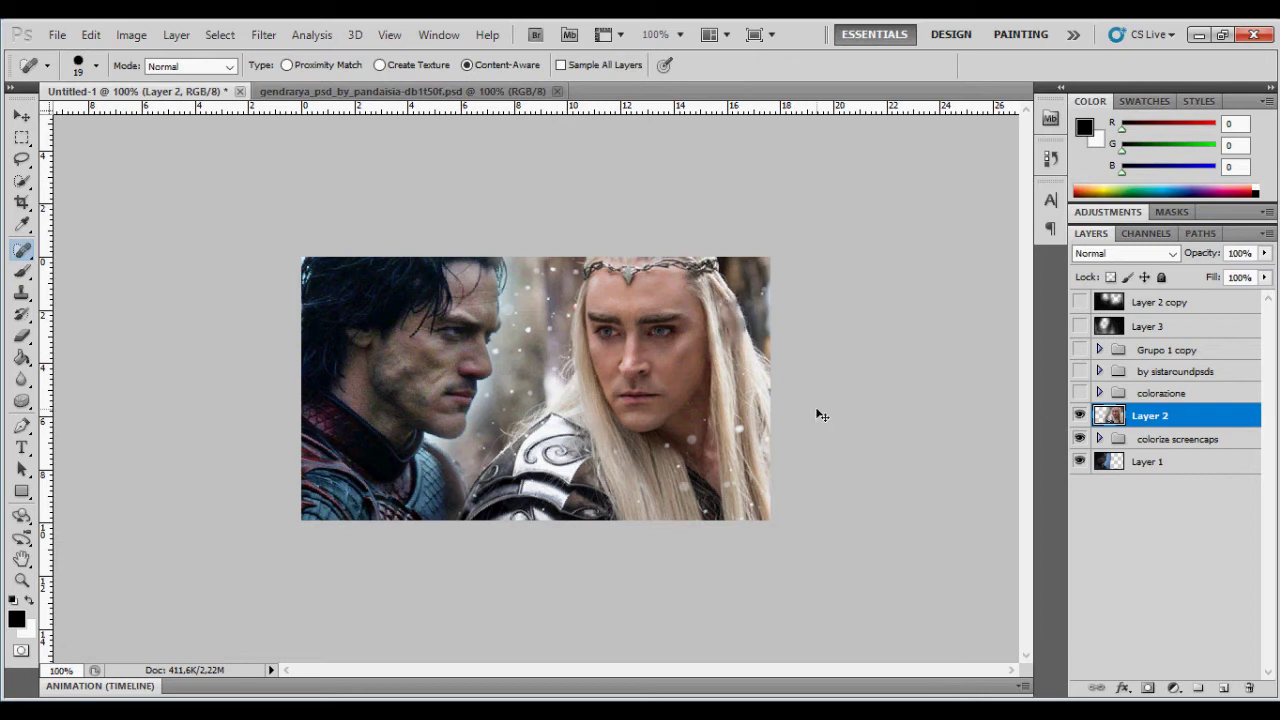
Stamp the visible grade into Layer 4 and apply Topaz Clean 3 with the Stammi preset
{"action": "left_click_drag", "start_coordinate": [1080, 392], "coordinate": [1080, 349]}
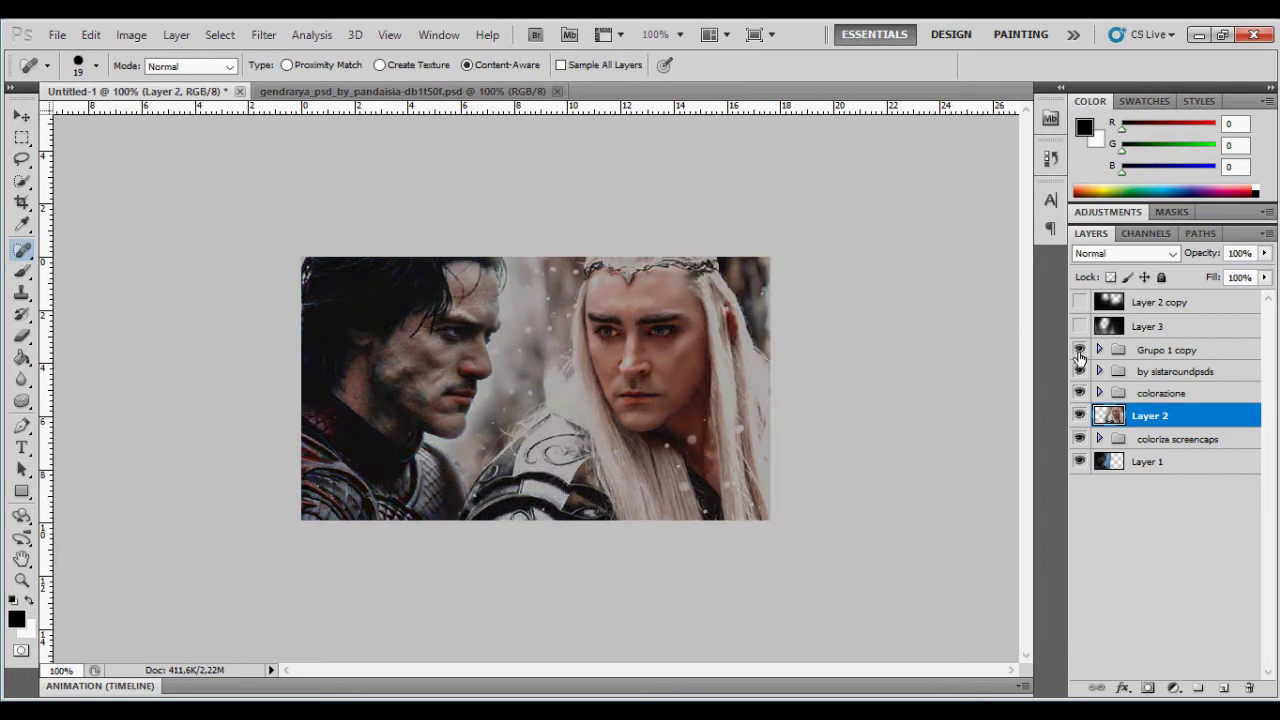
{"action": "left_click", "coordinate": [1147, 348]}
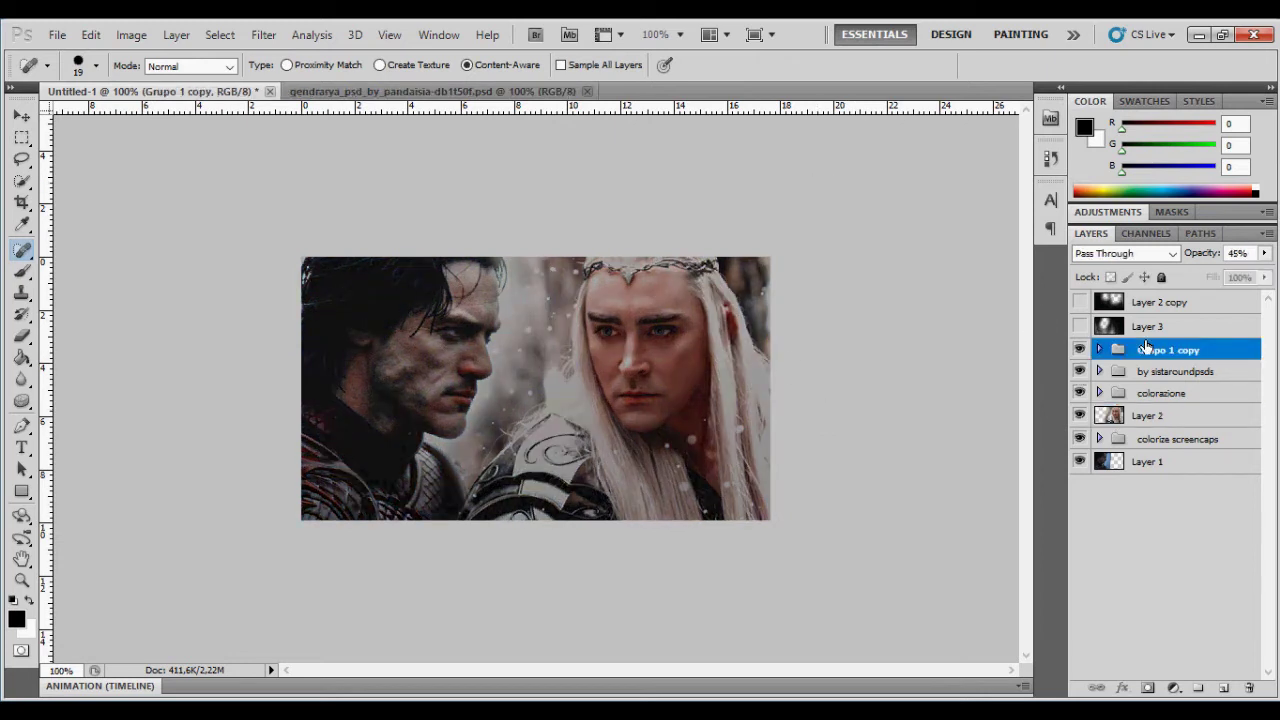
{"action": "key", "text": "ctrl+shift+alt+e"}
{"action": "left_click", "coordinate": [263, 34]}
{"action": "left_click", "coordinate": [471, 440]}
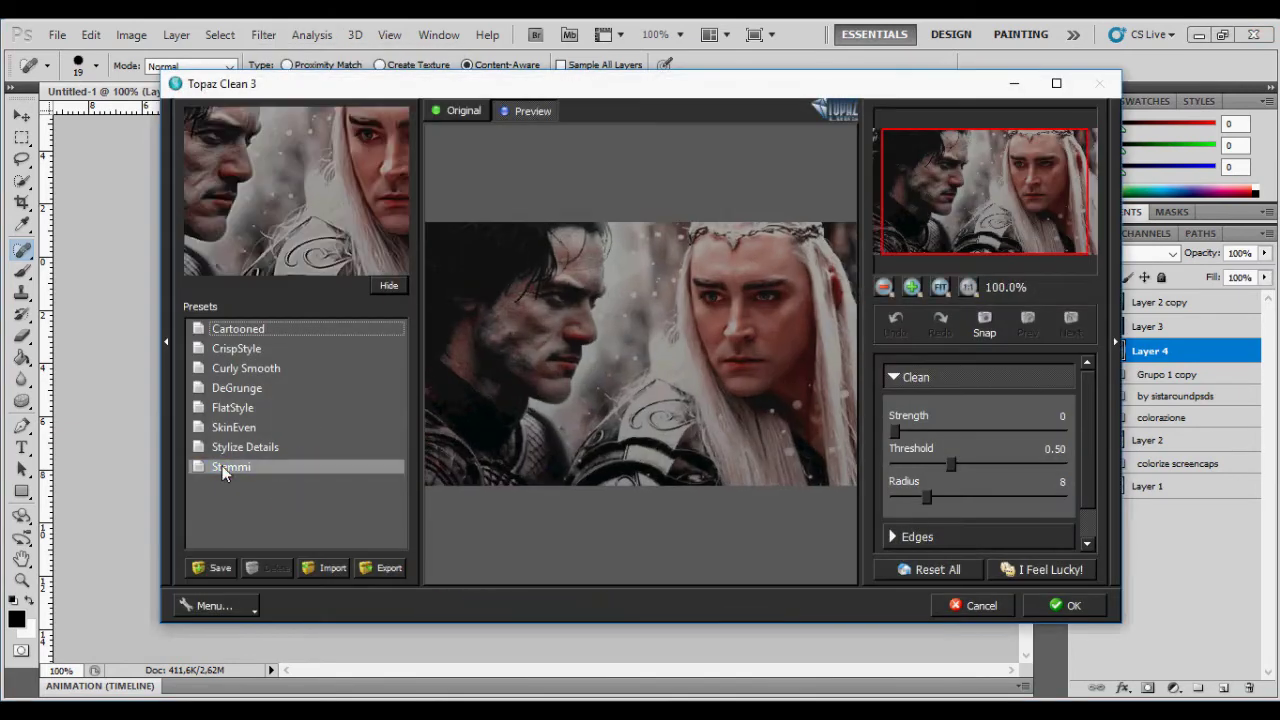
{"action": "left_click", "coordinate": [224, 470]}
{"action": "key", "text": "Return"}
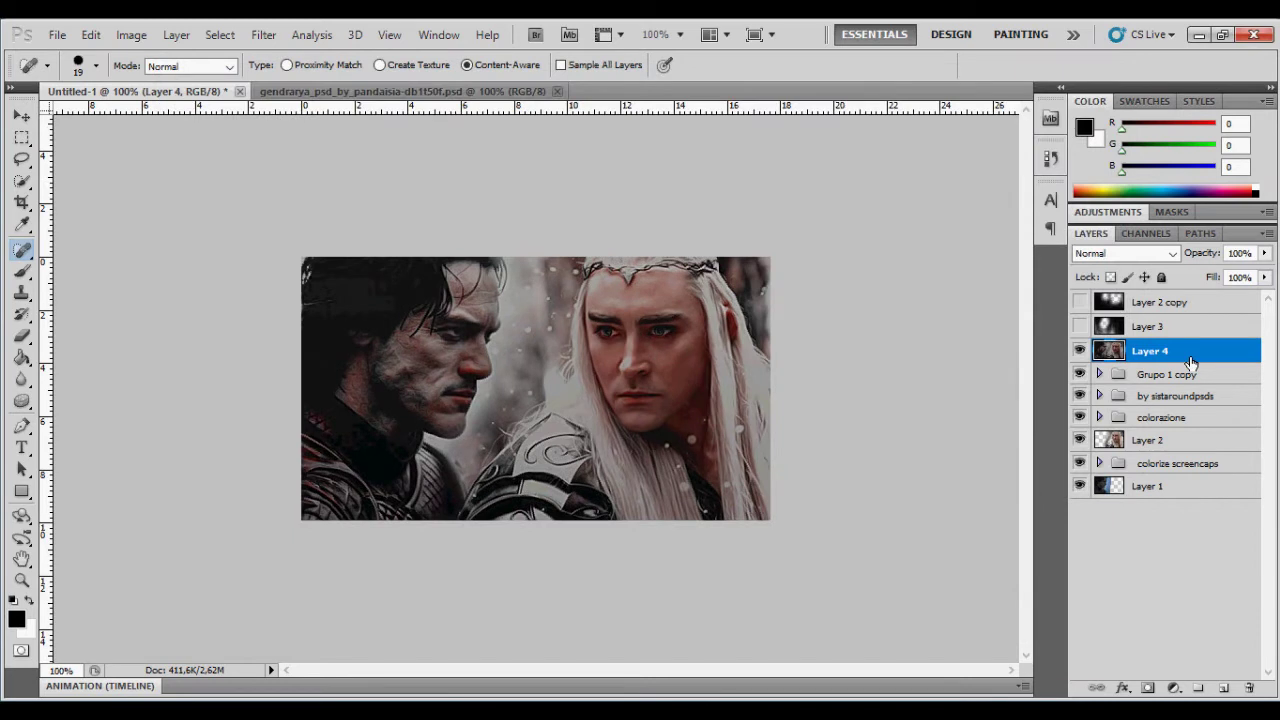
Set Layer 4 to 39% opacity and show Layer 3 and Layer 2 copy
{"action": "double_click", "coordinate": [1190, 362]}
{"action": "left_click_drag", "start_coordinate": [1100, 211], "coordinate": [1045, 211]}
{"action": "key", "text": "Return"}
{"action": "left_click", "coordinate": [23, 340]}
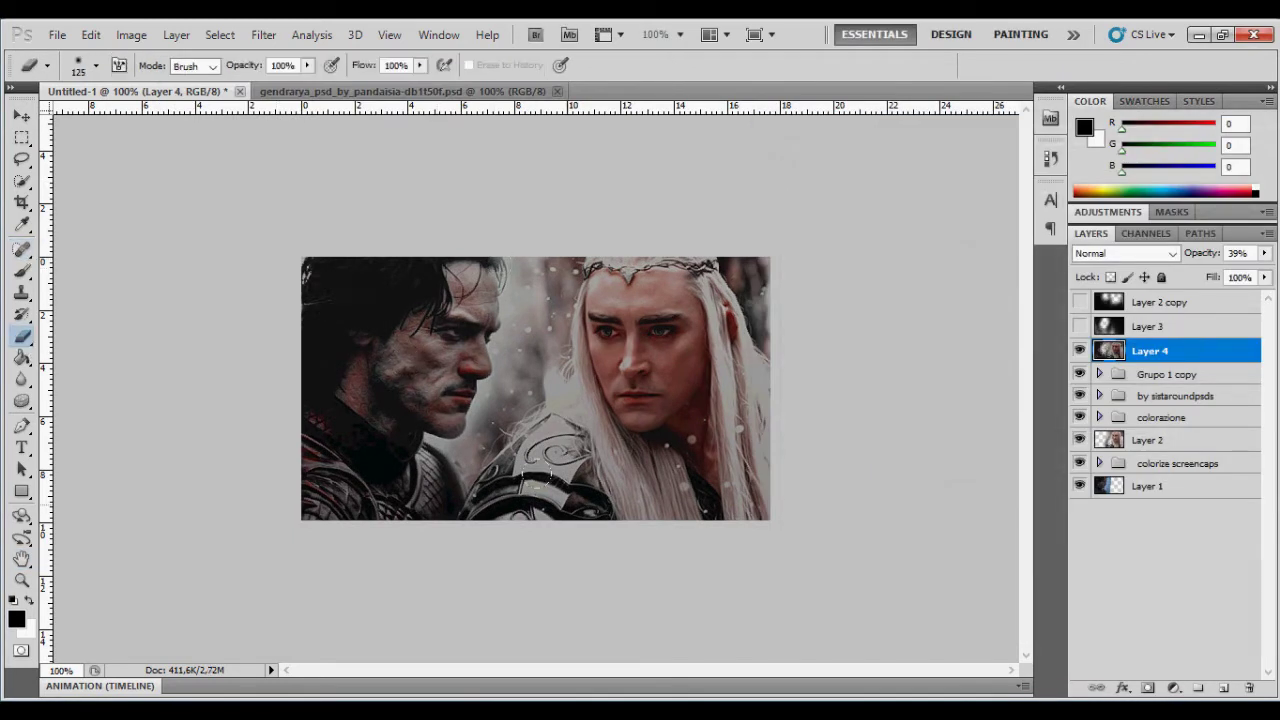
{"action": "left_click", "coordinate": [1079, 326]}
{"action": "left_click", "coordinate": [1079, 302]}
{"action": "left_click", "coordinate": [1122, 302]}
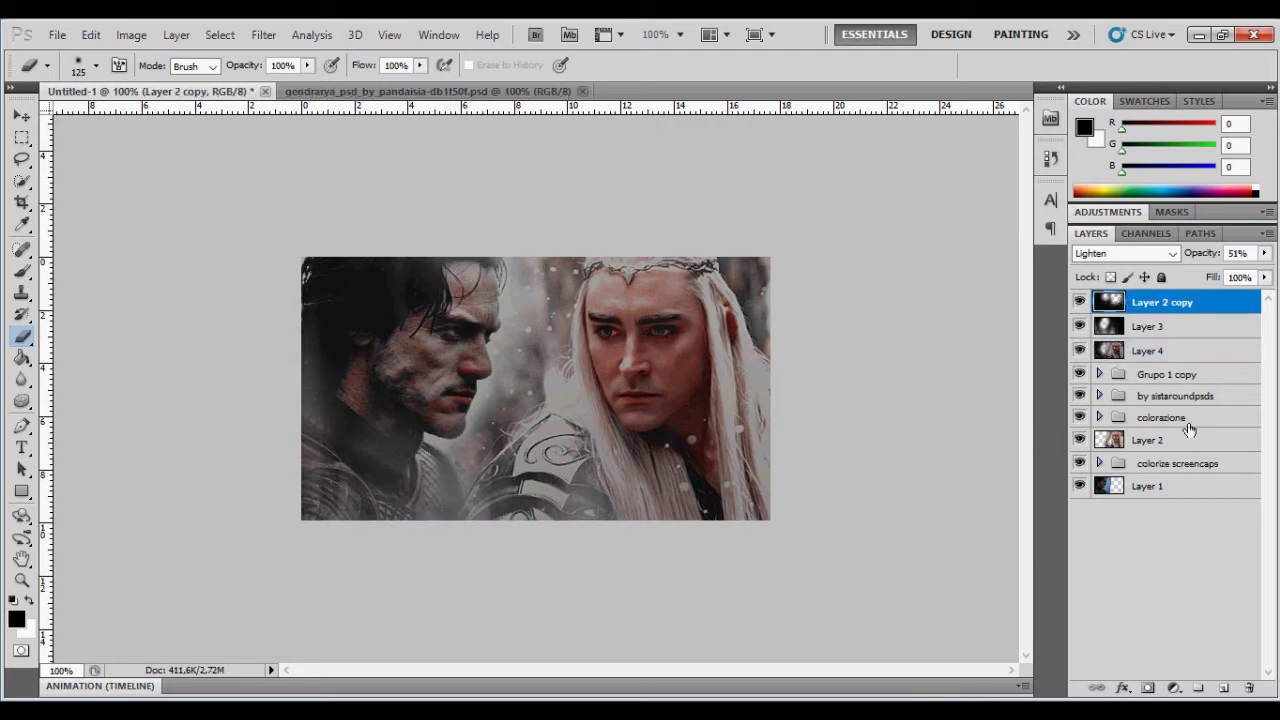
Stamp a merged Layer 5, apply Smart Sharpen and set it to 41% opacity
{"action": "key", "text": "ctrl+shift+alt+e"}
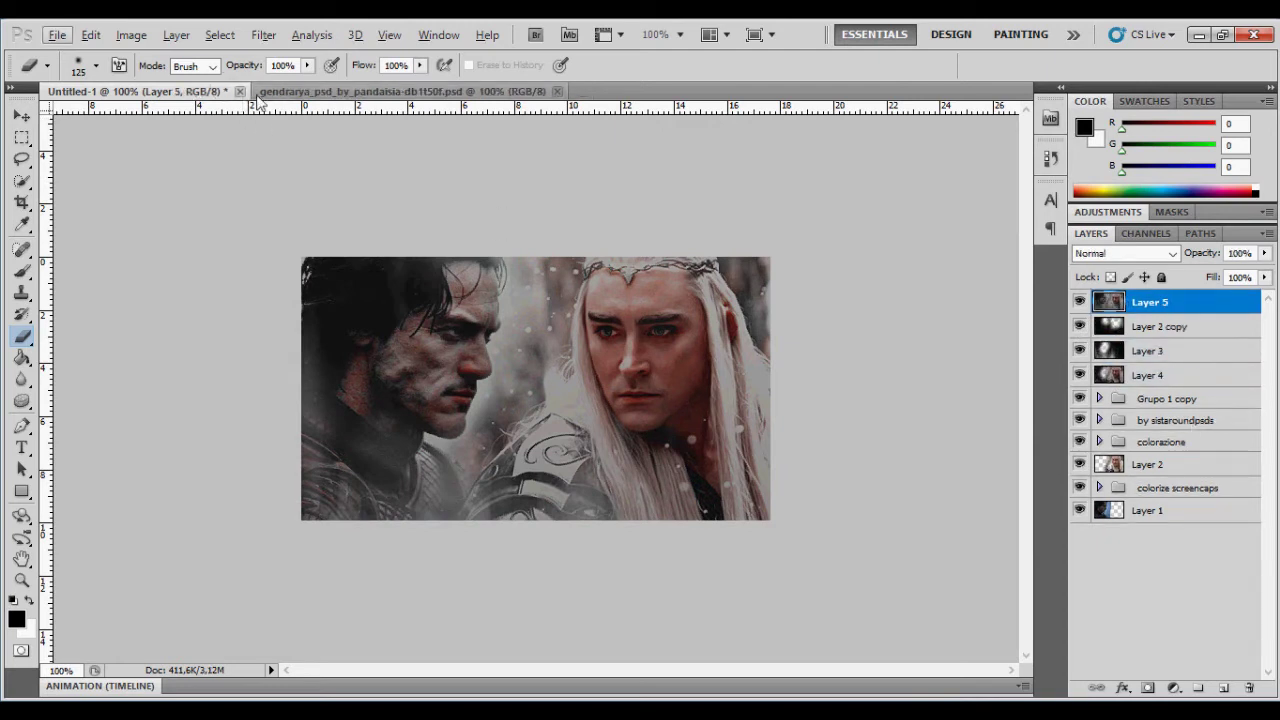
{"action": "left_click", "coordinate": [263, 34]}
{"action": "left_click", "coordinate": [516, 365]}
{"action": "key", "text": "Return"}
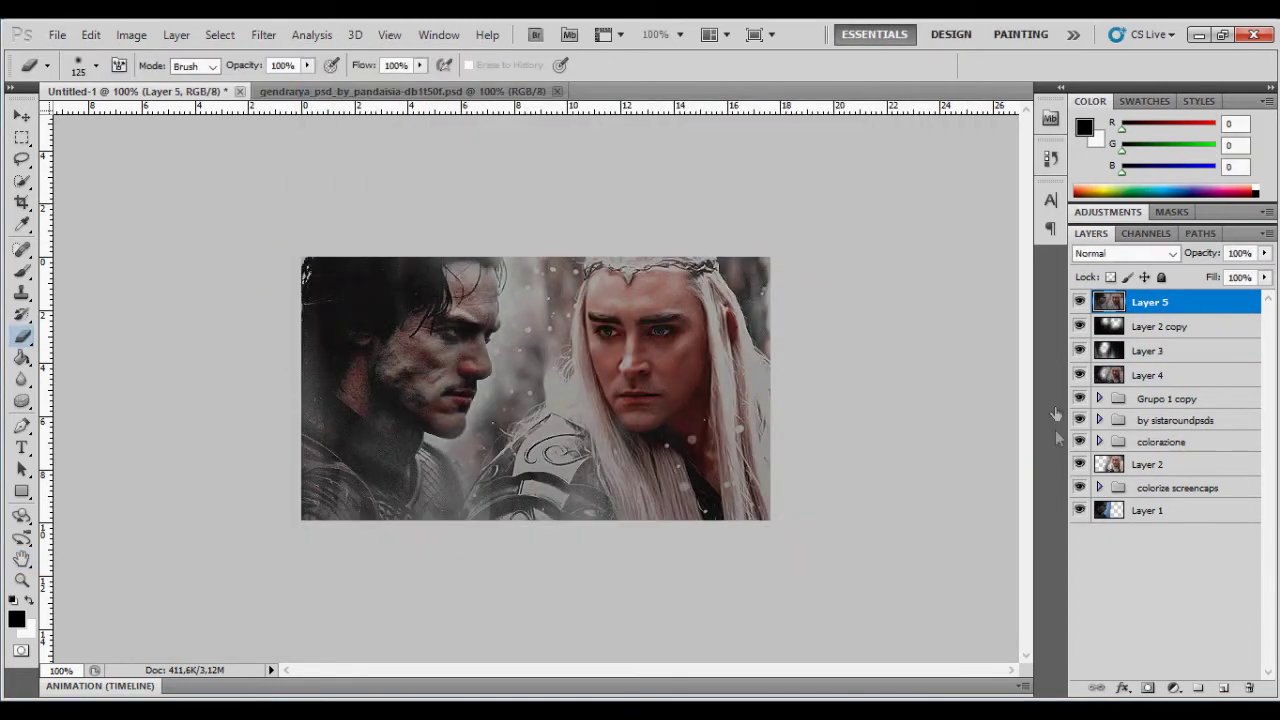
{"action": "double_click", "coordinate": [1197, 307]}
{"action": "left_click_drag", "start_coordinate": [1110, 212], "coordinate": [1057, 210]}
{"action": "key", "text": "Return"}
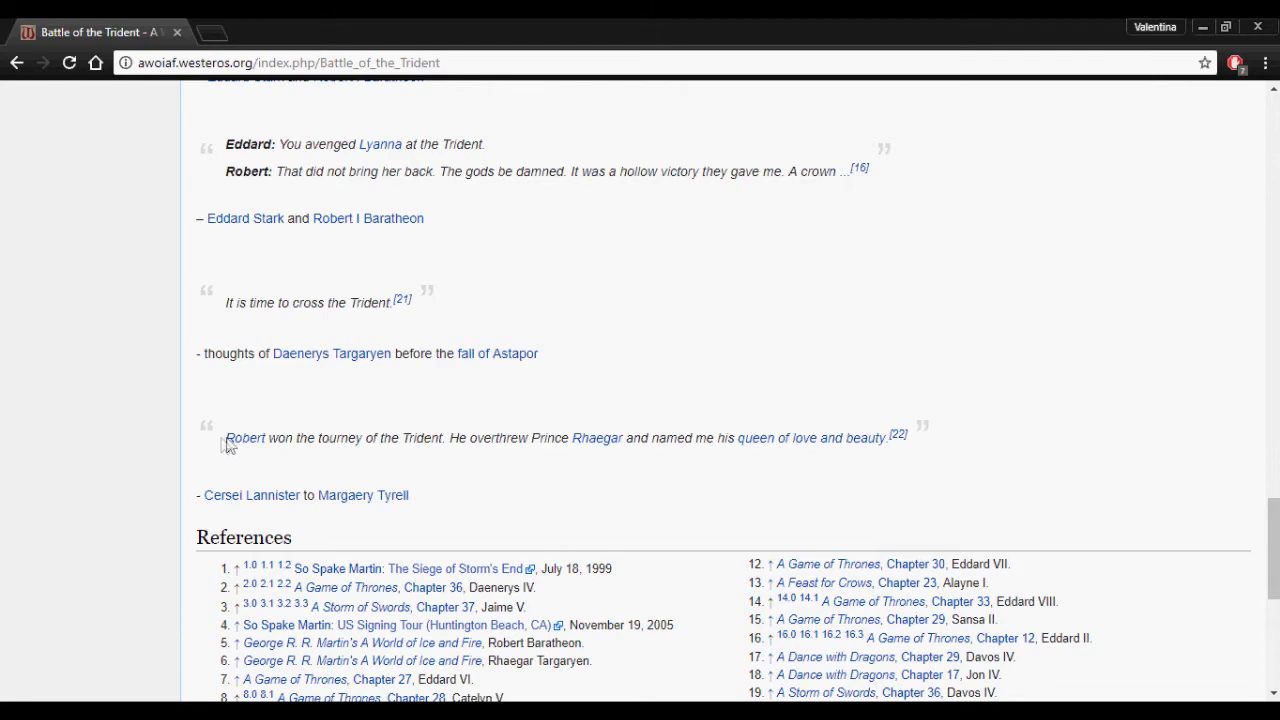
{"action": "mouse_move", "coordinate": [224, 438]}
{"action": "left_mouse_down"}
{"action": "mouse_move", "coordinate": [704, 457]}
{"action": "mouse_move", "coordinate": [688, 455]}
{"action": "left_mouse_up"}
Scroll up to the Trident Quotes and select 'You avenged Lyanna at the Trident.'
{"action": "left_click", "coordinate": [645, 357]}
{"action": "scroll", "coordinate": [686, 280], "scroll_direction": "up", "scroll_amount": 2}
{"action": "scroll", "coordinate": [686, 280], "scroll_direction": "up", "scroll_amount": 1}
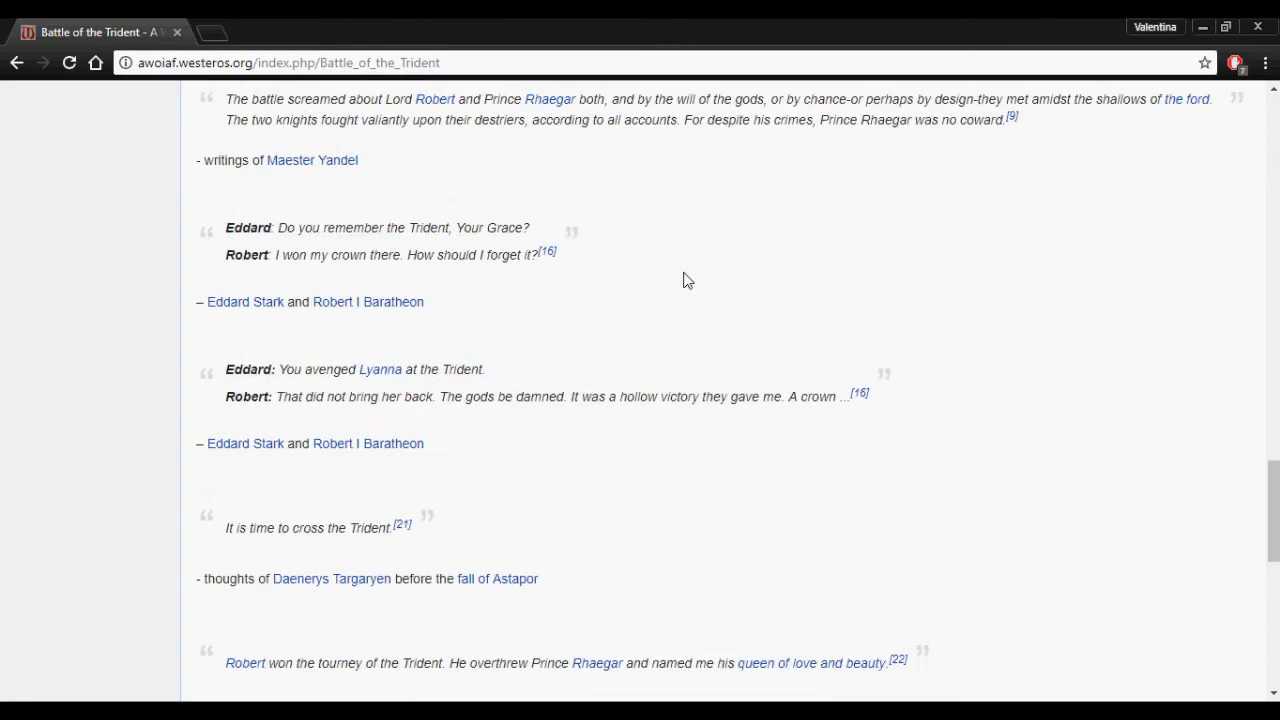
{"action": "scroll", "coordinate": [686, 280], "scroll_direction": "up", "scroll_amount": 1}
{"action": "scroll", "coordinate": [683, 280], "scroll_direction": "up", "scroll_amount": 1}
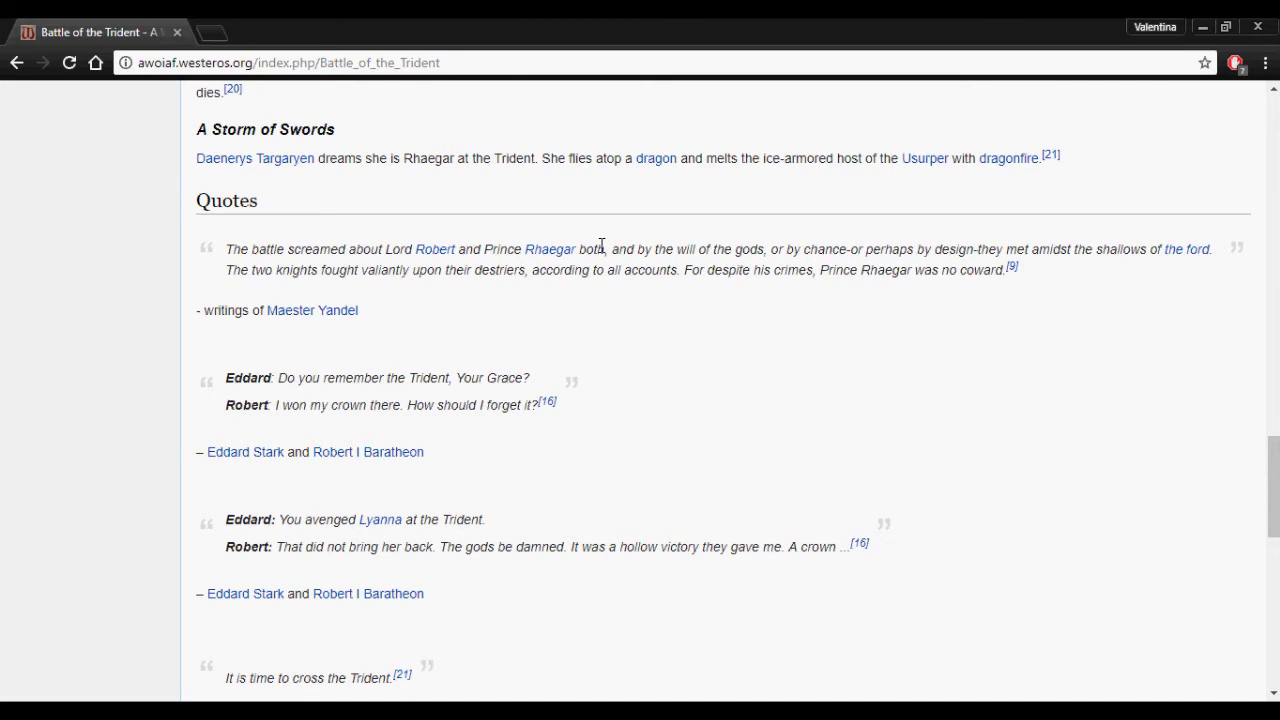
{"action": "mouse_move", "coordinate": [301, 246]}
{"action": "left_mouse_down"}
{"action": "mouse_move", "coordinate": [790, 257]}
{"action": "mouse_move", "coordinate": [606, 251]}
{"action": "left_mouse_up"}
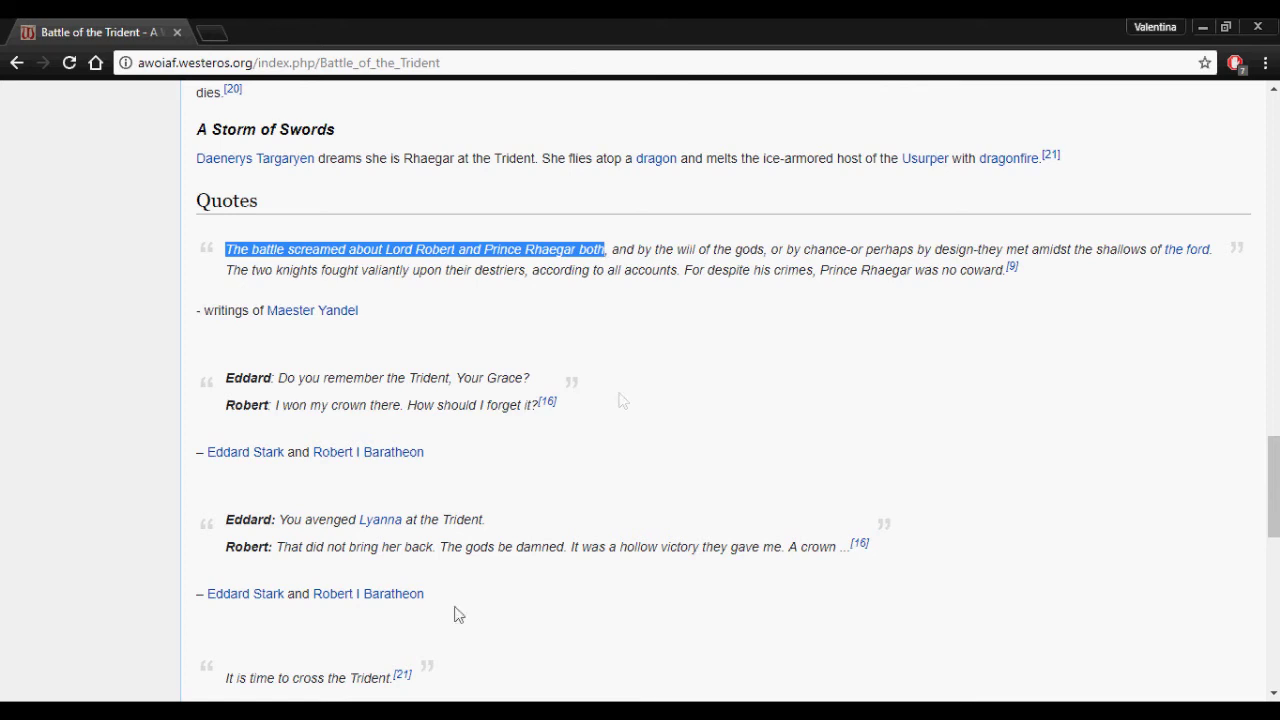
{"action": "left_click_drag", "start_coordinate": [277, 378], "coordinate": [418, 378]}
{"action": "left_click_drag", "start_coordinate": [486, 519], "coordinate": [285, 522]}
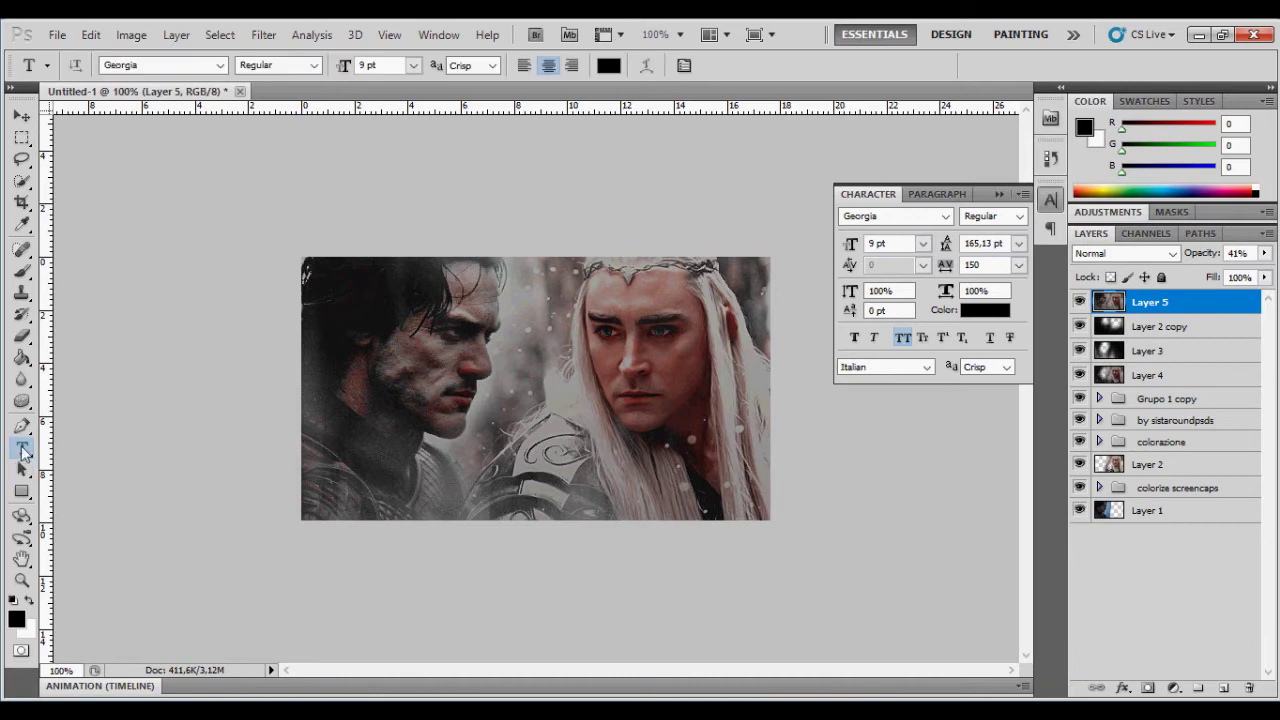
Paste the Lyanna quote as a text caption on the image
{"action": "left_click", "coordinate": [356, 421]}
{"action": "key", "text": "ctrl+v"}
{"action": "key", "text": "ctrl+Return"}
{"action": "key", "text": "v"}
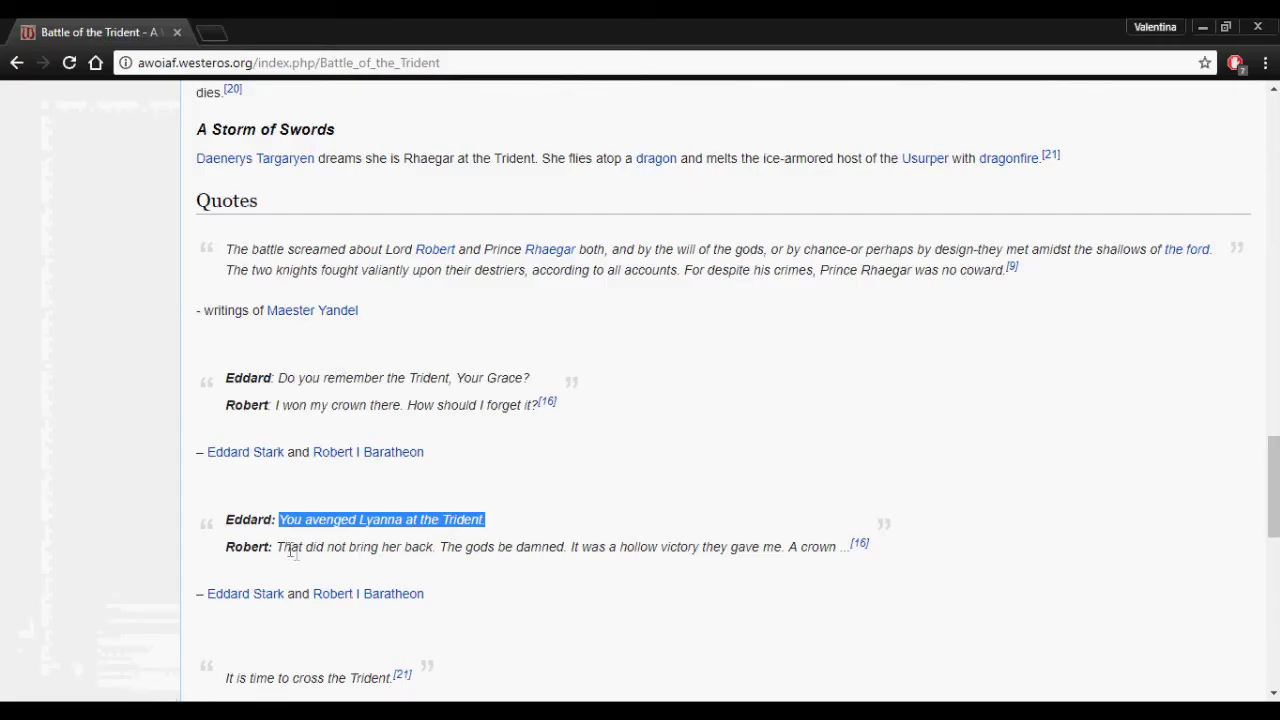
Add Robert's reply as a two-line caption with 11 pt leading, moved up and right
{"action": "left_click_drag", "start_coordinate": [277, 546], "coordinate": [842, 546]}
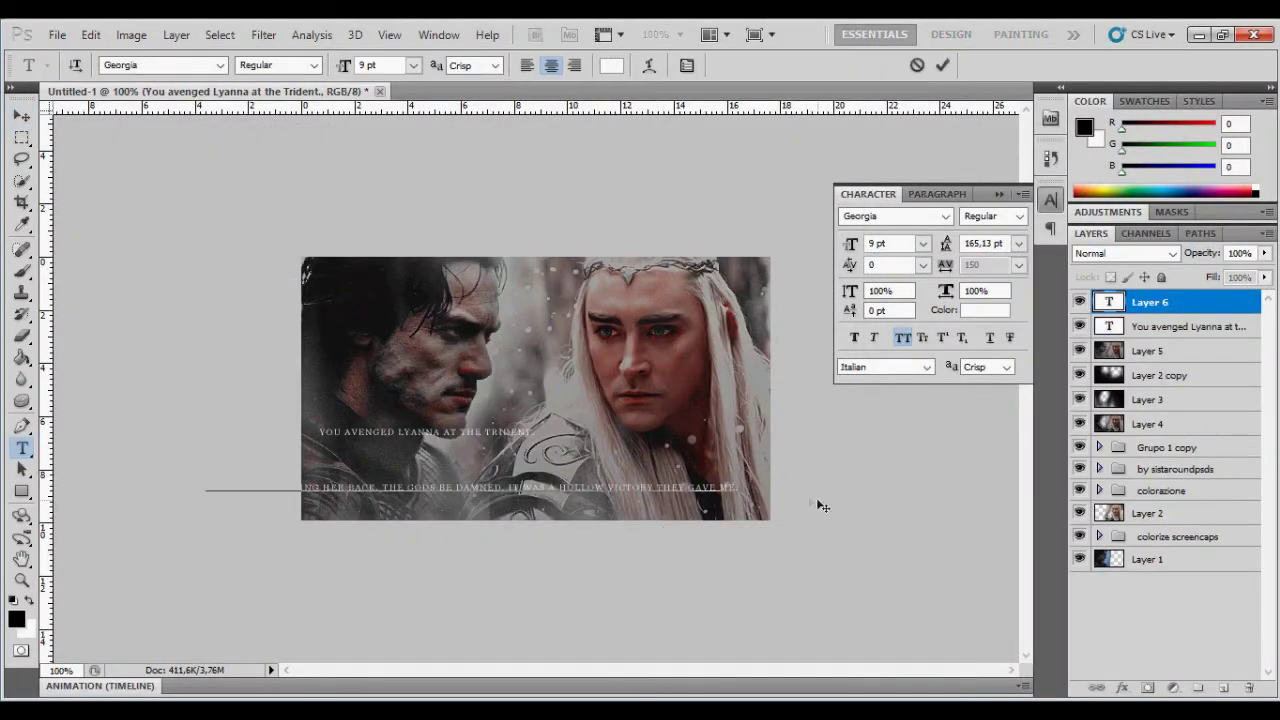
{"action": "key", "text": "Return"}
{"action": "key", "text": "ctrl+a"}
{"action": "left_click", "coordinate": [1018, 243]}
{"action": "left_click", "coordinate": [1005, 378]}
{"action": "left_click", "coordinate": [21, 115]}
{"action": "left_click_drag", "start_coordinate": [440, 488], "coordinate": [575, 450]}
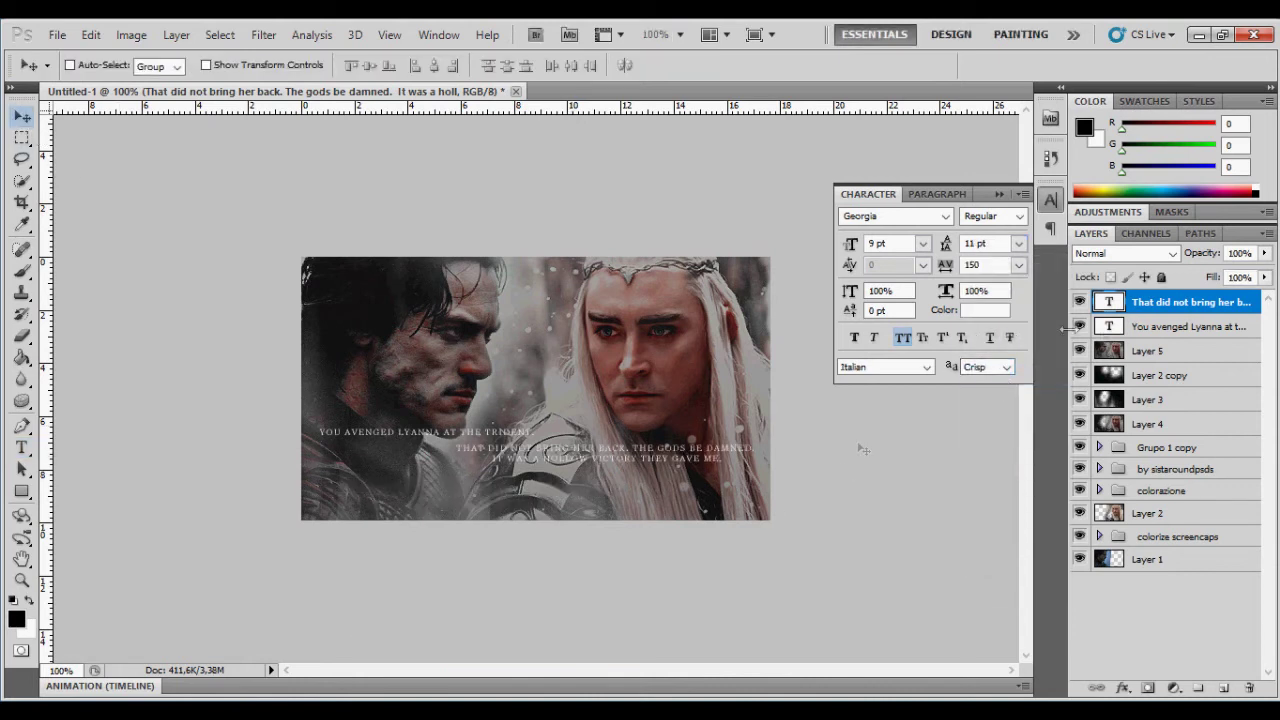
Append 'A crown…' to the reply at 14 pt leading and add an empty layer above Layer 5
{"action": "double_click", "coordinate": [1108, 302]}
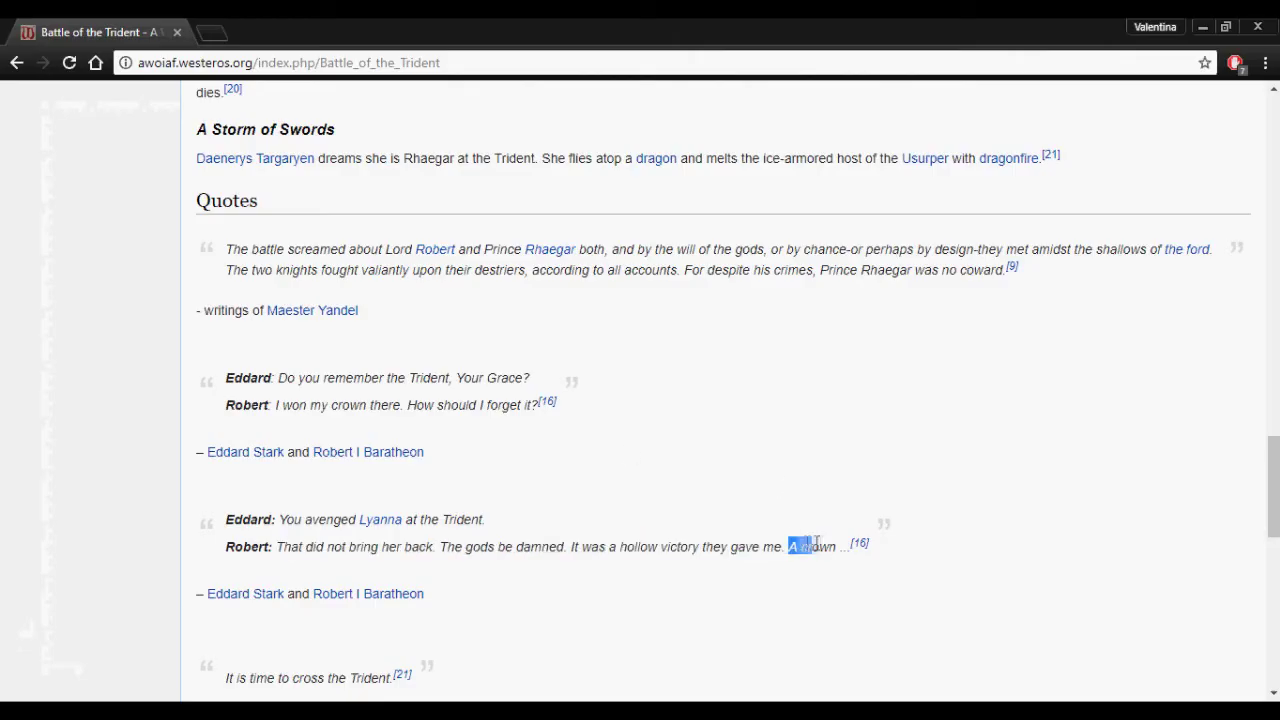
{"action": "key", "text": "ctrl+v"}
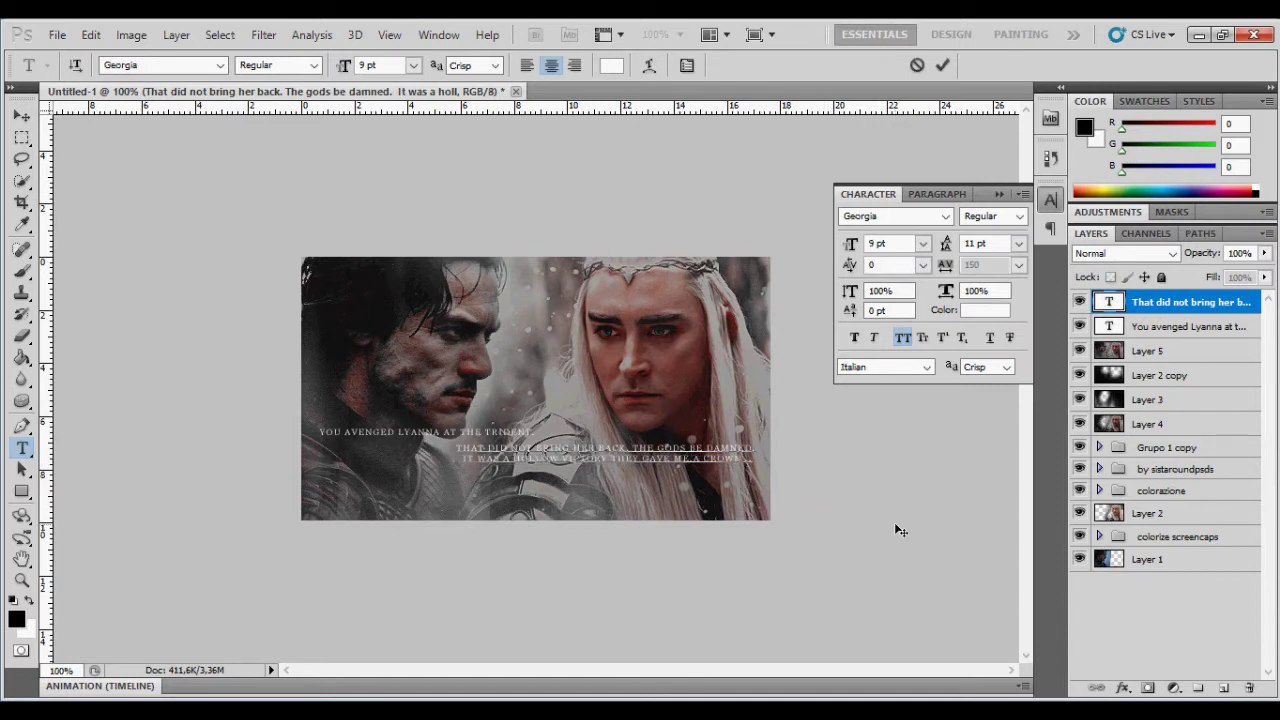
{"action": "left_click", "coordinate": [1017, 244]}
{"action": "left_click", "coordinate": [1010, 270]}
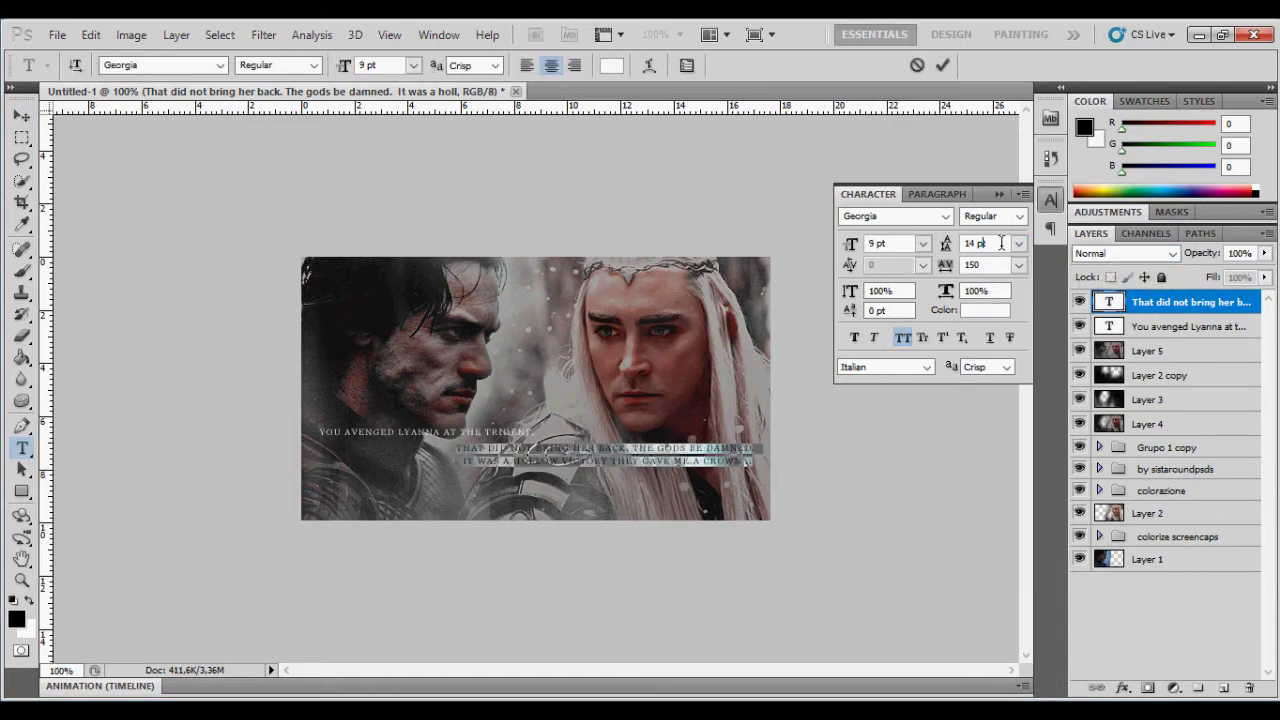
{"action": "key", "text": "v"}
{"action": "left_click", "coordinate": [1113, 327]}
{"action": "left_click", "coordinate": [1223, 688], "text": "ctrl"}
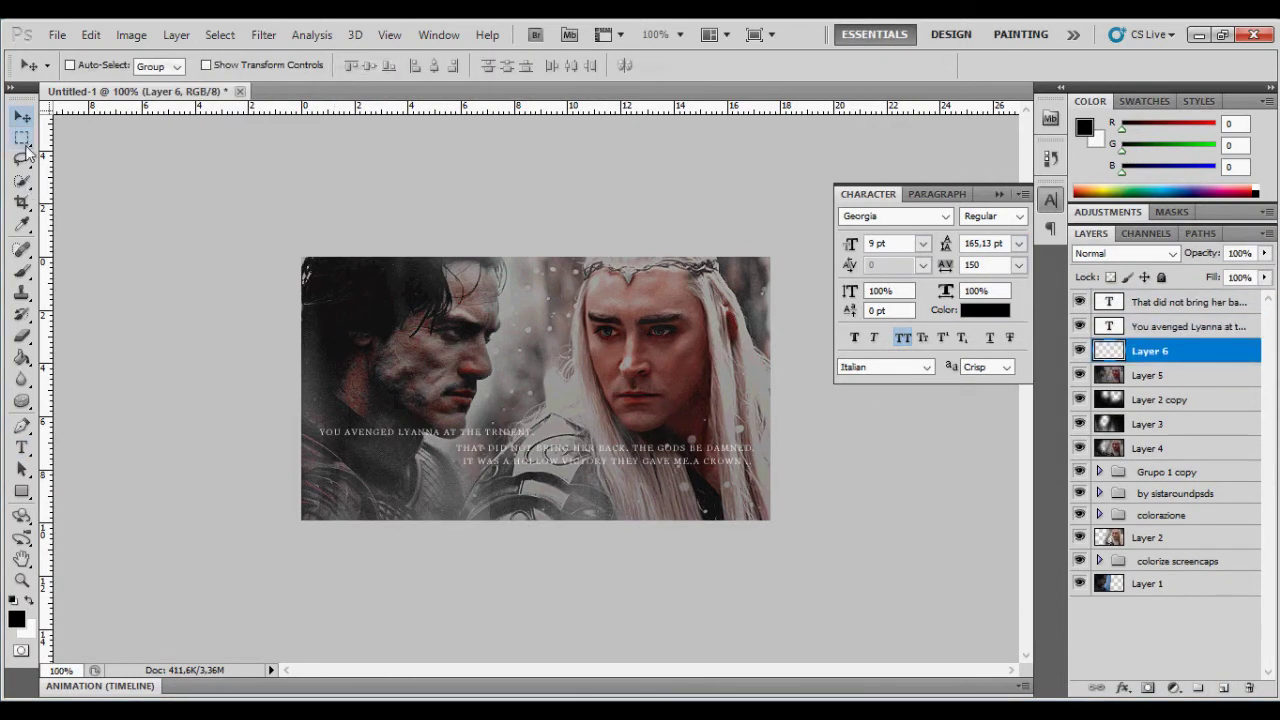
Fill black boxes on Layer 6 behind each of the three caption lines
{"action": "left_click", "coordinate": [22, 139]}
{"action": "key", "text": "g"}
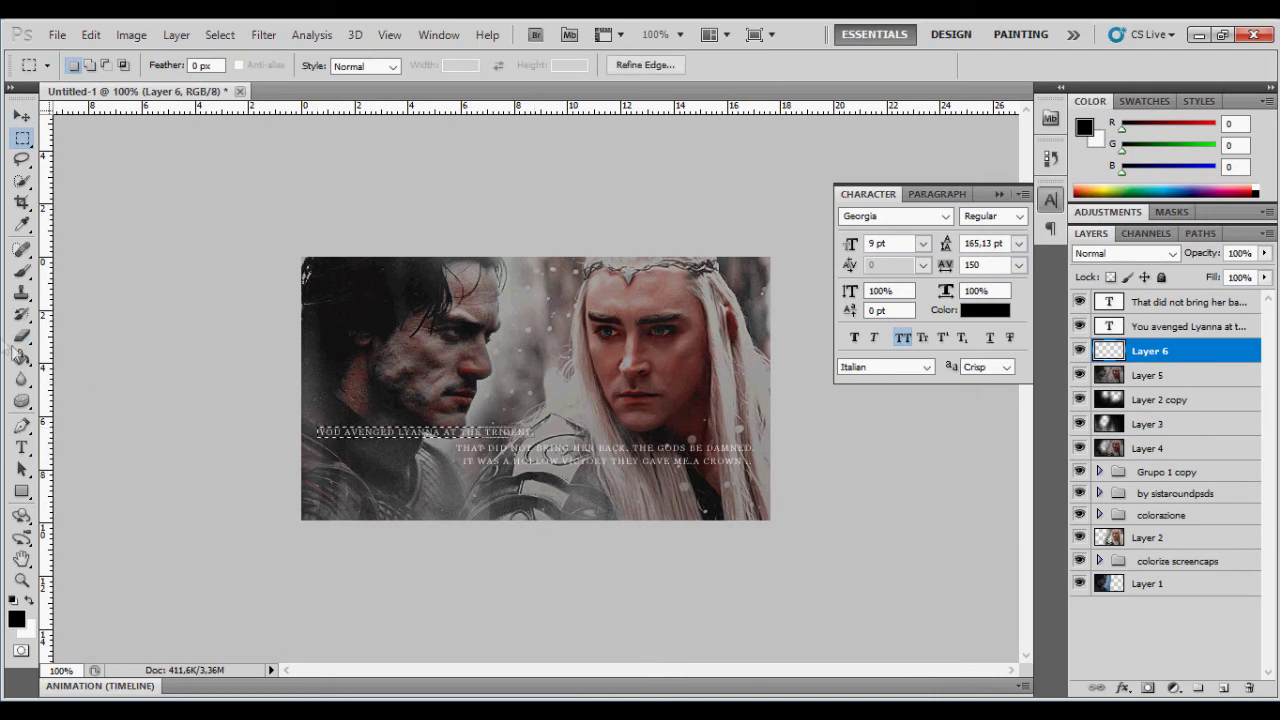
{"action": "left_click", "coordinate": [331, 440]}
{"action": "left_click", "coordinate": [22, 138]}
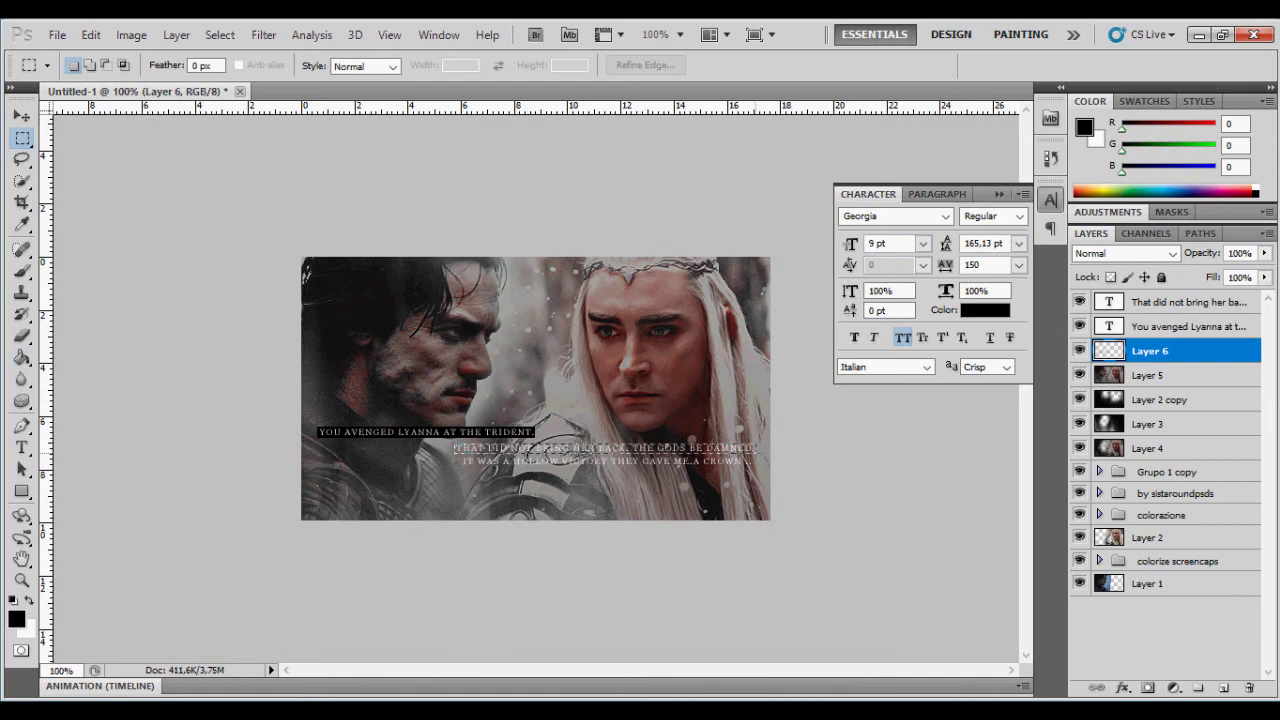
{"action": "key", "text": "g"}
{"action": "left_click", "coordinate": [510, 452]}
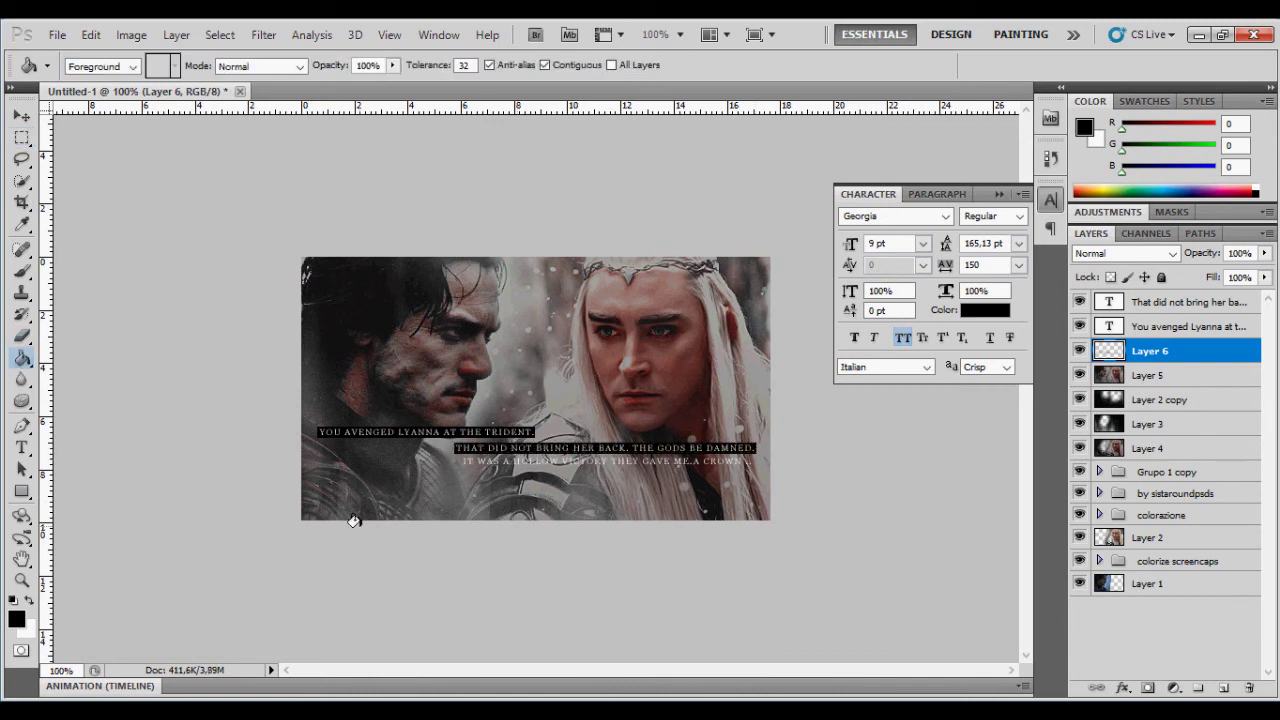
{"action": "left_click", "coordinate": [22, 138]}
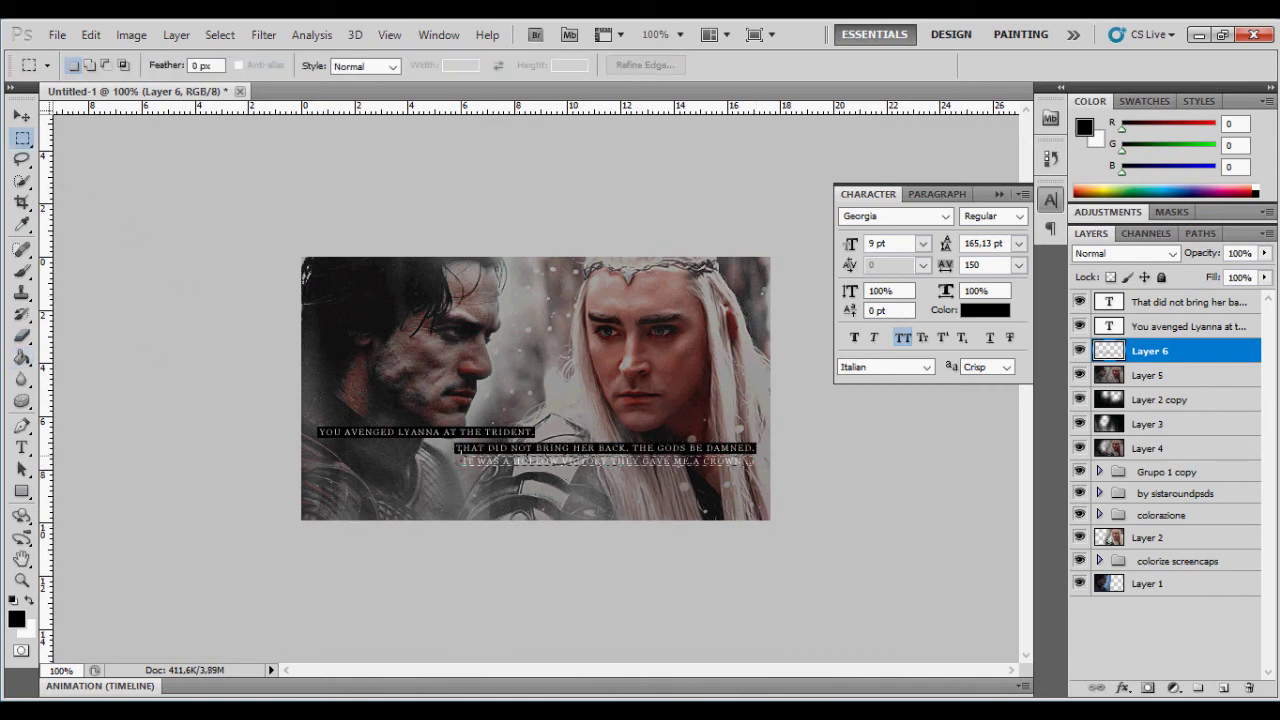
{"action": "key", "text": "g"}
{"action": "left_click", "coordinate": [625, 462]}
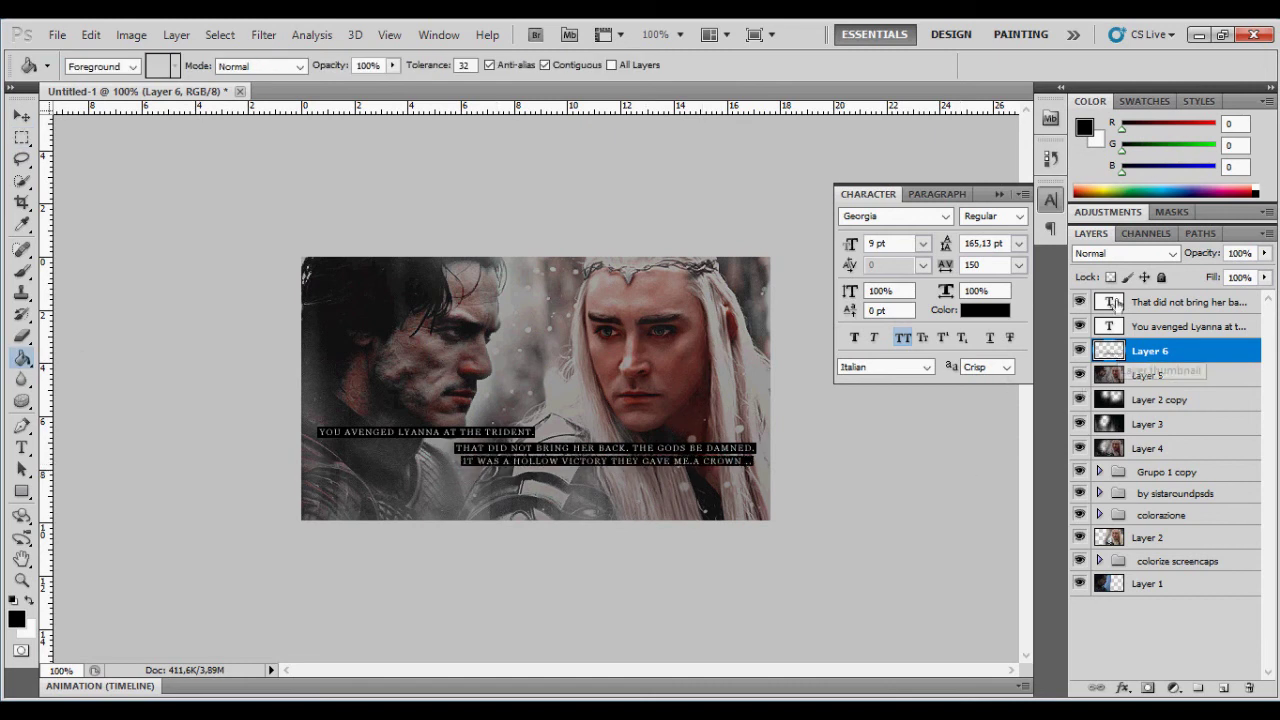
Nudge captions and boxes down, move Layer 6 below Layer 2 copy, and add a top layer
{"action": "left_click", "coordinate": [1115, 303], "text": "shift"}
{"action": "left_click", "coordinate": [22, 116]}
{"action": "key", "text": "shift+Down"}
{"action": "key", "text": "shift+Down"}
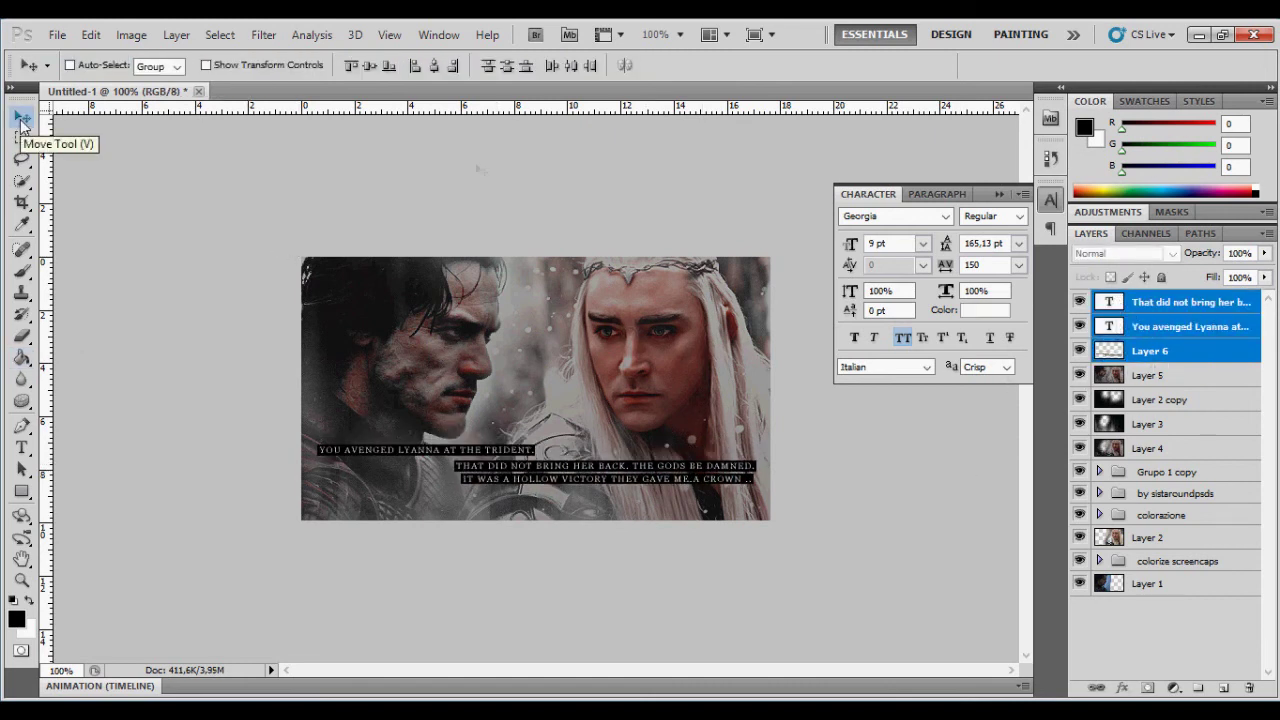
{"action": "key", "text": "ctrl+t"}
{"action": "key", "text": "Return"}
{"action": "mouse_move", "coordinate": [1150, 351]}
{"action": "left_mouse_down"}
{"action": "mouse_move", "coordinate": [1117, 440]}
{"action": "mouse_move", "coordinate": [1108, 395]}
{"action": "left_mouse_up"}
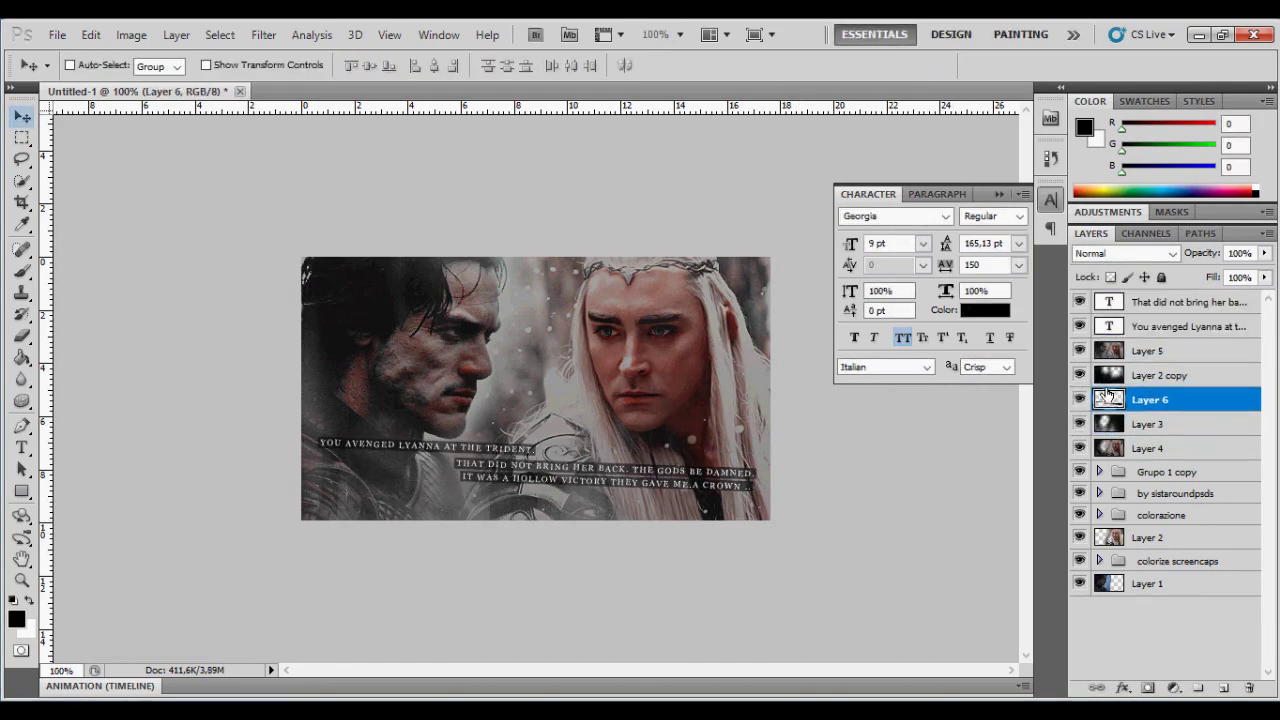
{"action": "left_click", "coordinate": [1180, 305]}
{"action": "key", "text": "ctrl+alt+shift+e"}
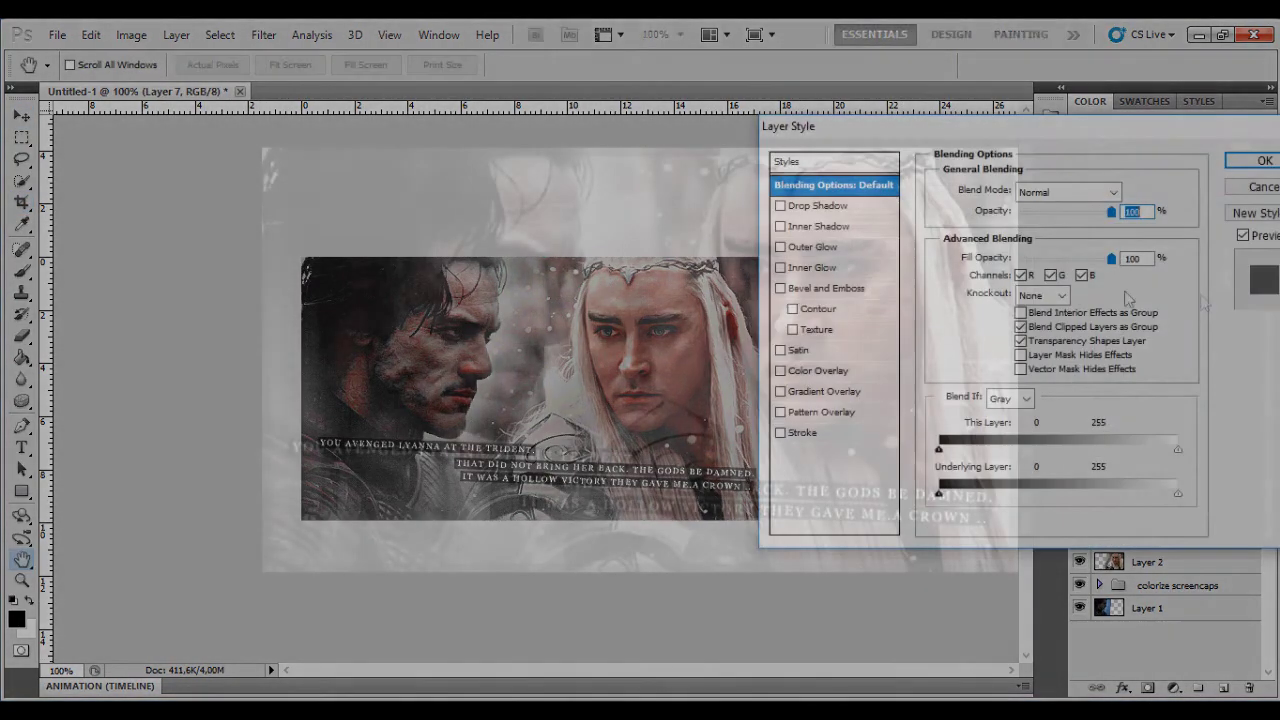